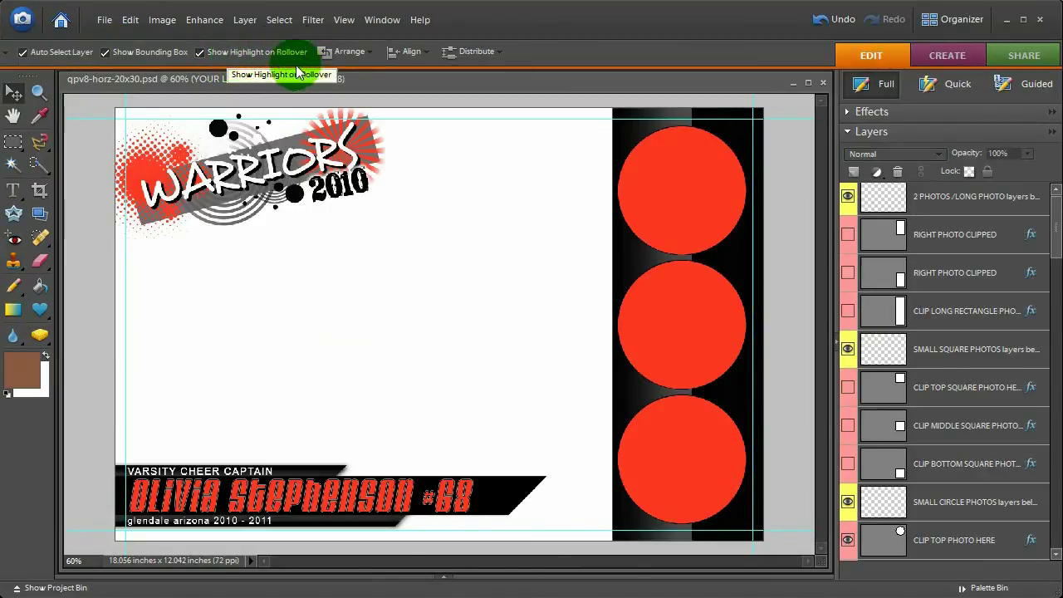
- Open bigstockphoto_Skier_On_A_Slope_30926 (2).jpg via File > Open
{"action": "left_click", "coordinate": [105, 19]}
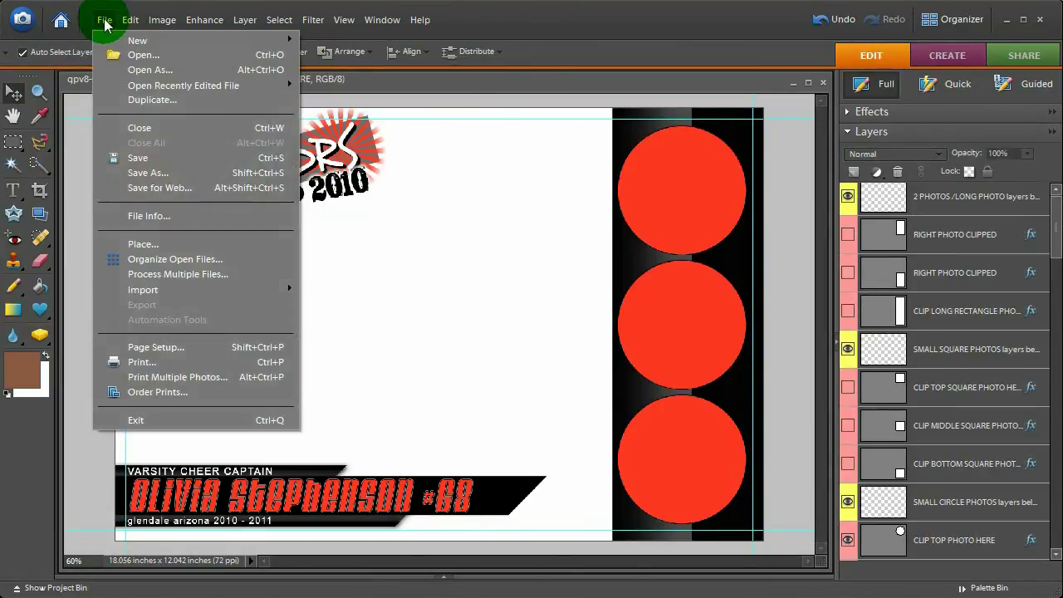
{"action": "left_click", "coordinate": [140, 59]}
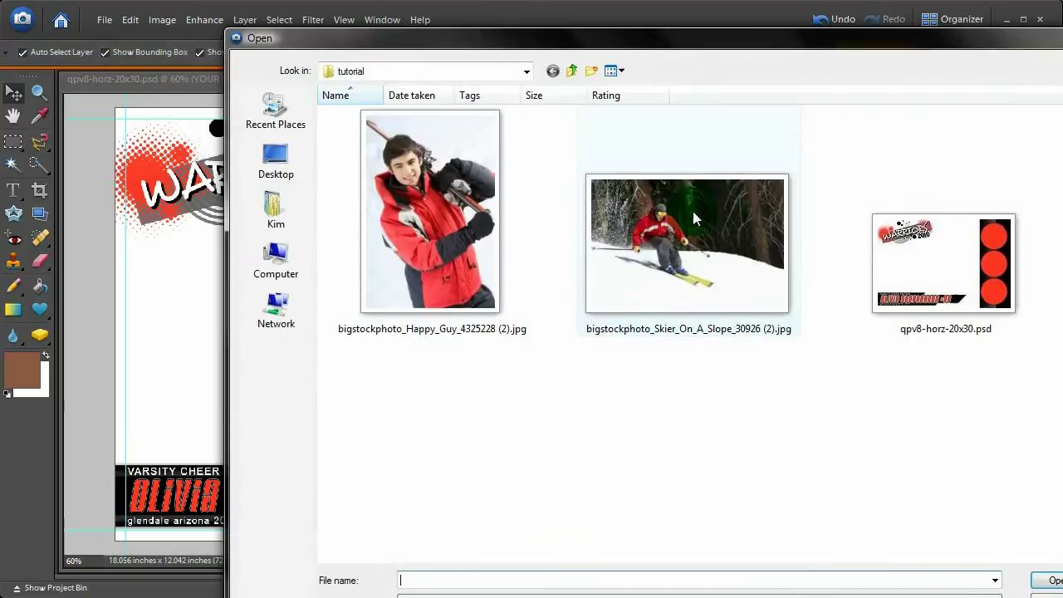
{"action": "left_click", "coordinate": [684, 220]}
{"action": "left_click", "coordinate": [440, 256]}
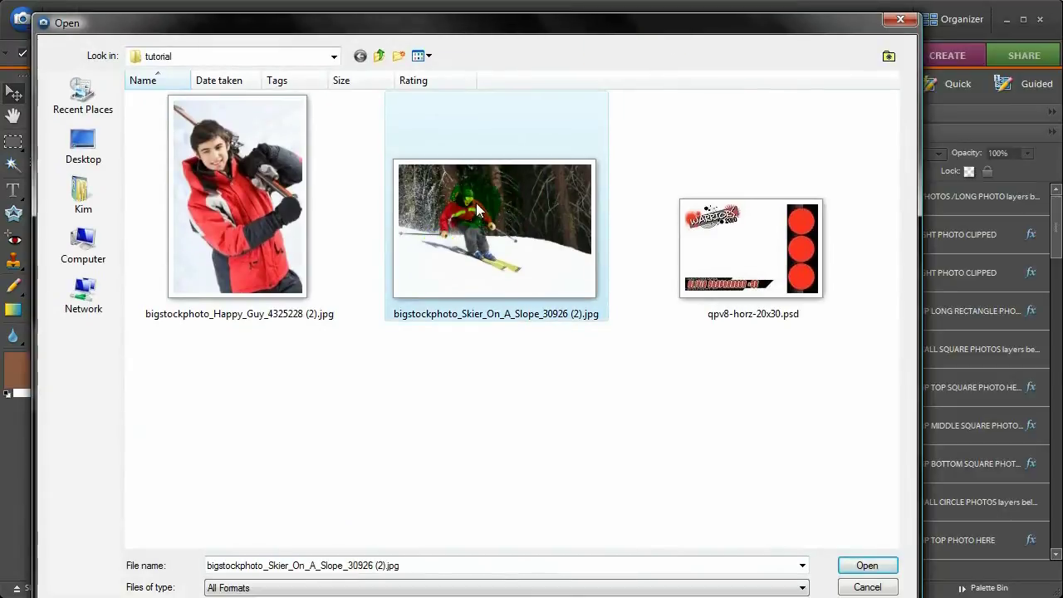
{"action": "left_click", "coordinate": [856, 566]}
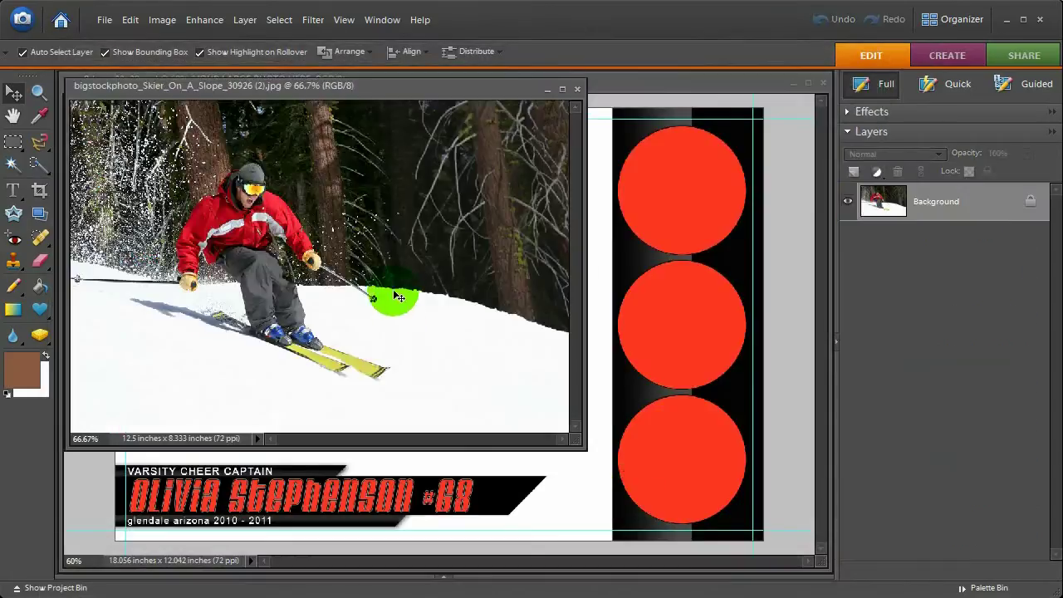
- Flip the skier photo horizontally with Image > Rotate > Flip Horizontal
{"action": "left_click", "coordinate": [162, 20]}
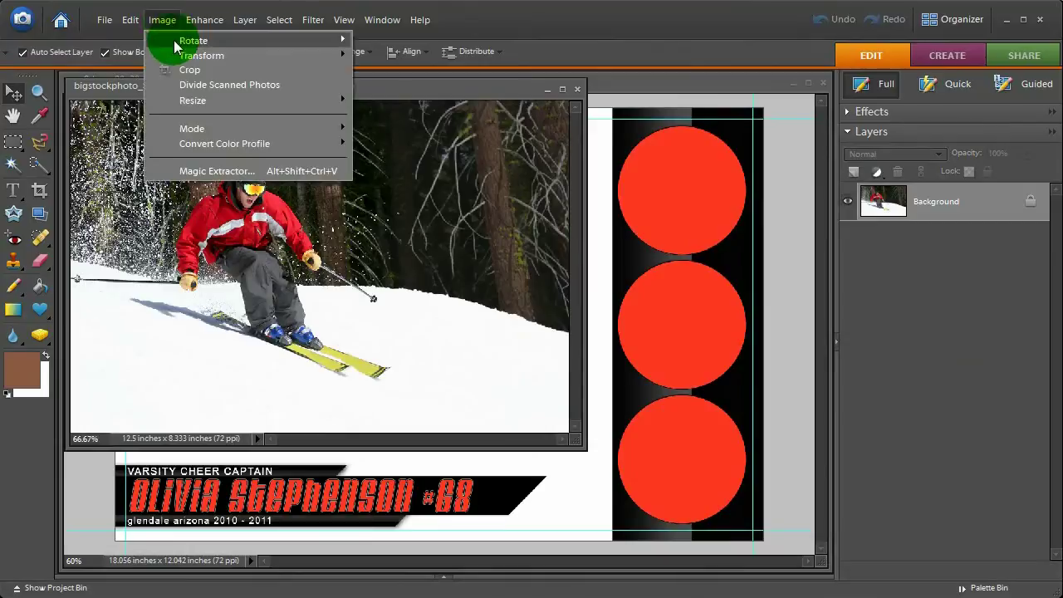
{"action": "mouse_move", "coordinate": [176, 43]}
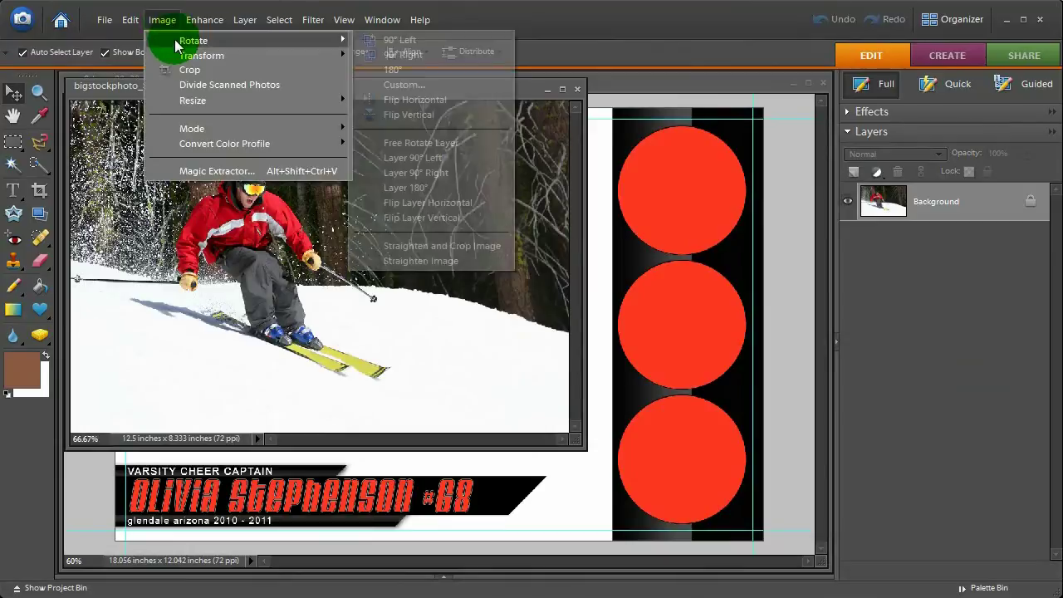
{"action": "left_click", "coordinate": [421, 100]}
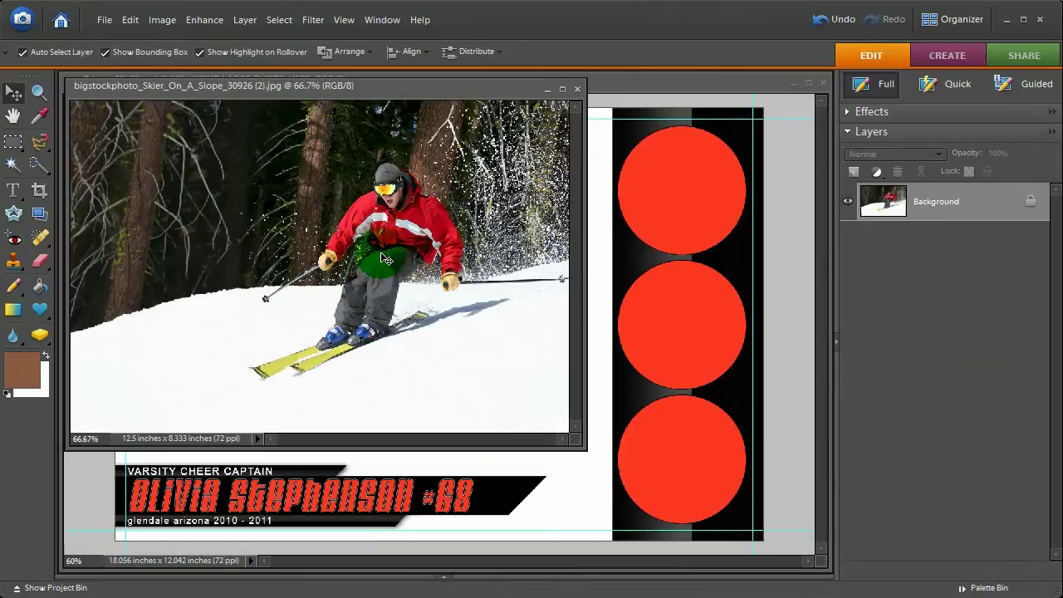
- Drag the flipped skier photo onto the Warriors poster as Layer 1 and shift it up-right
{"action": "left_click_drag", "start_coordinate": [397, 83], "coordinate": [319, 242]}
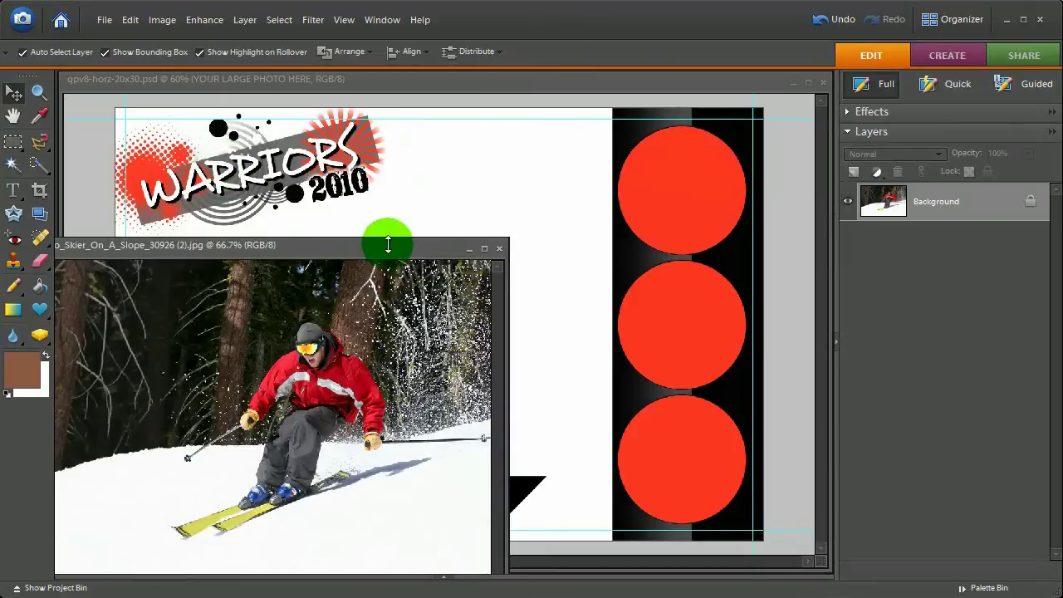
{"action": "left_click_drag", "start_coordinate": [392, 261], "coordinate": [162, 132]}
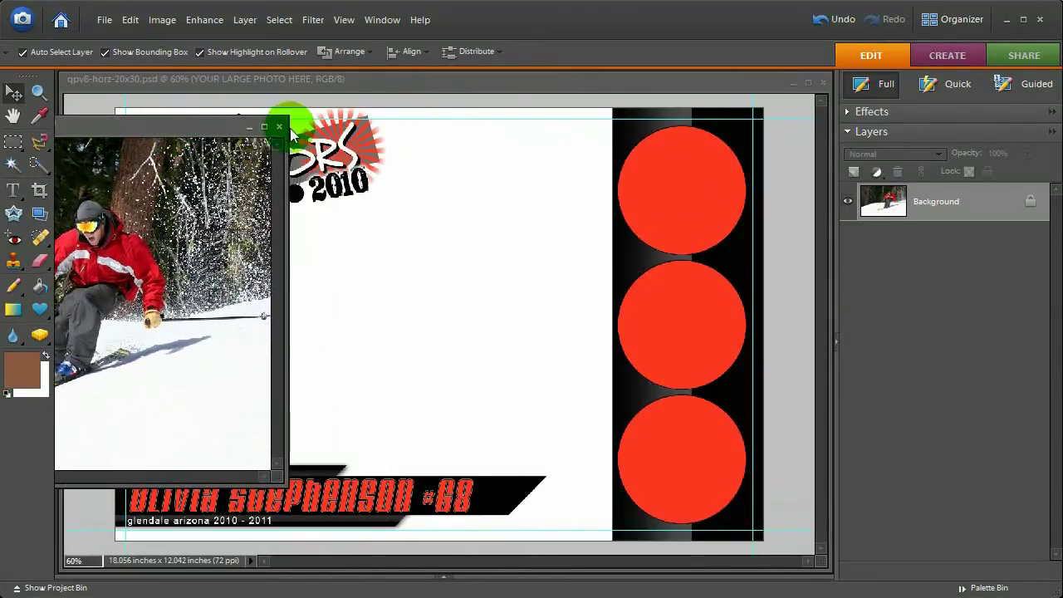
{"action": "left_click", "coordinate": [266, 80]}
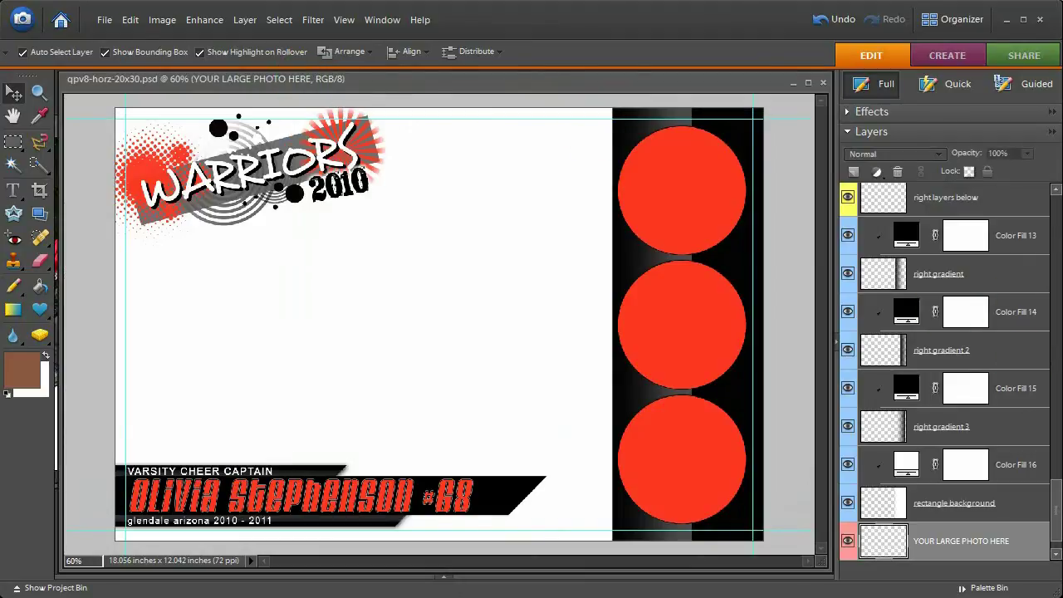
{"action": "scroll", "coordinate": [1044, 522], "scroll_direction": "down", "scroll_amount": 1}
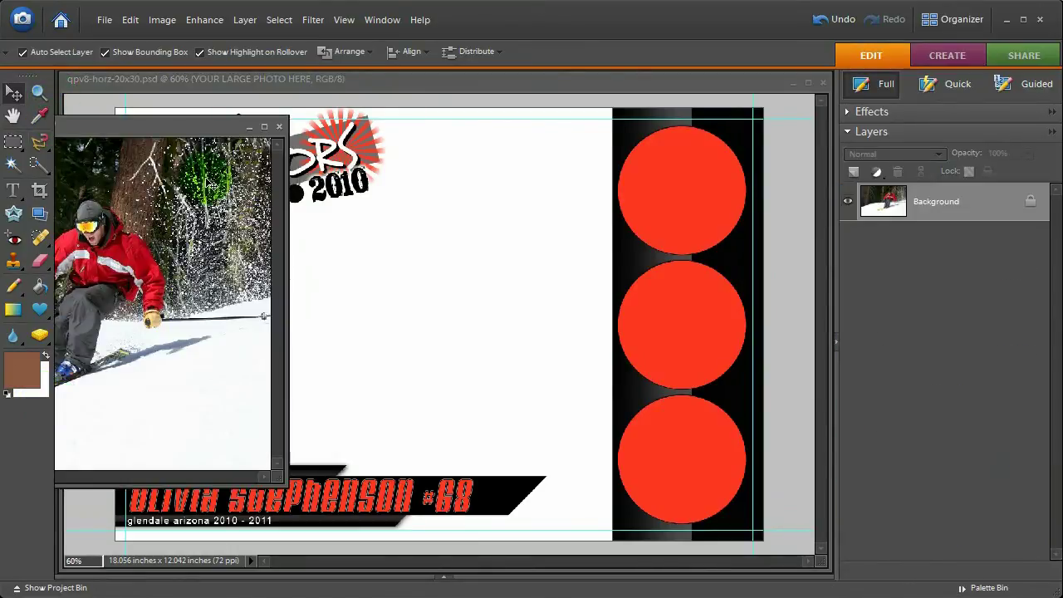
{"action": "left_click_drag", "start_coordinate": [205, 184], "coordinate": [465, 314]}
{"action": "left_click_drag", "start_coordinate": [399, 332], "coordinate": [504, 277]}
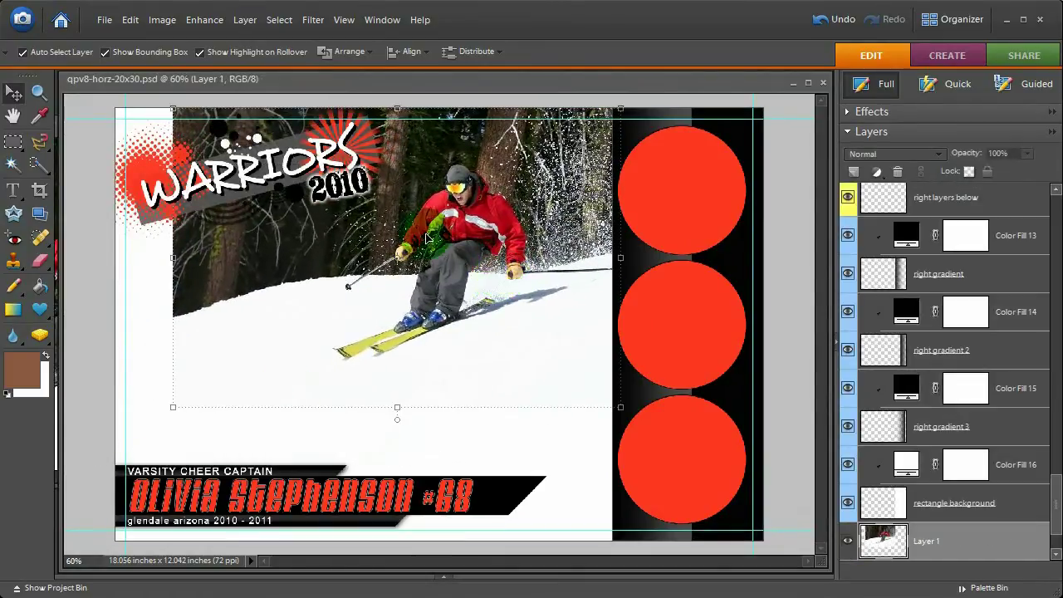
- Scale the skier photo to 144.4% from its lower-left corner and commit
{"action": "left_click_drag", "start_coordinate": [483, 129], "coordinate": [482, 126]}
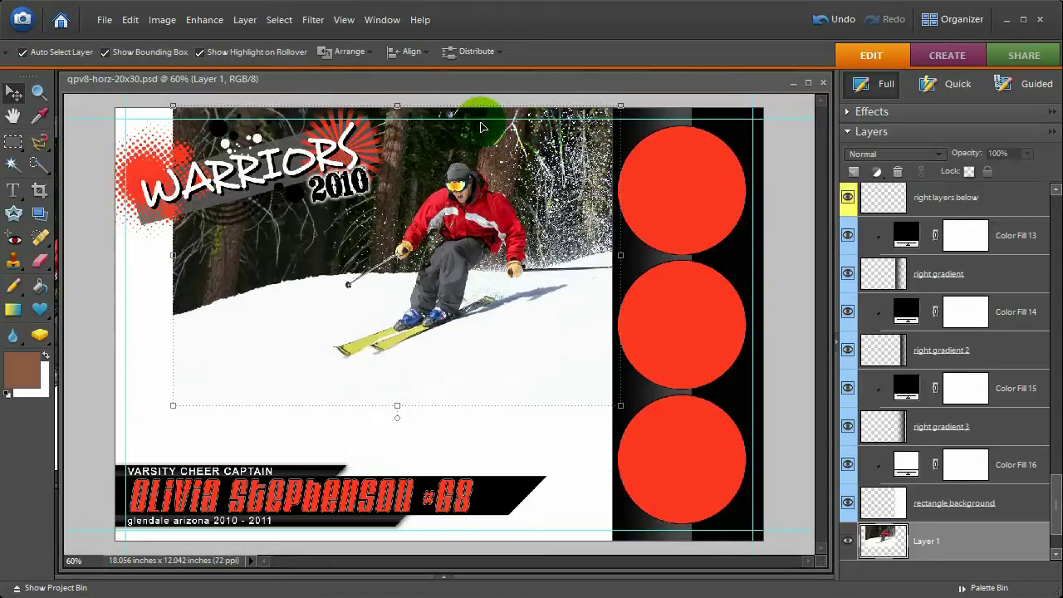
{"action": "left_click", "coordinate": [170, 394]}
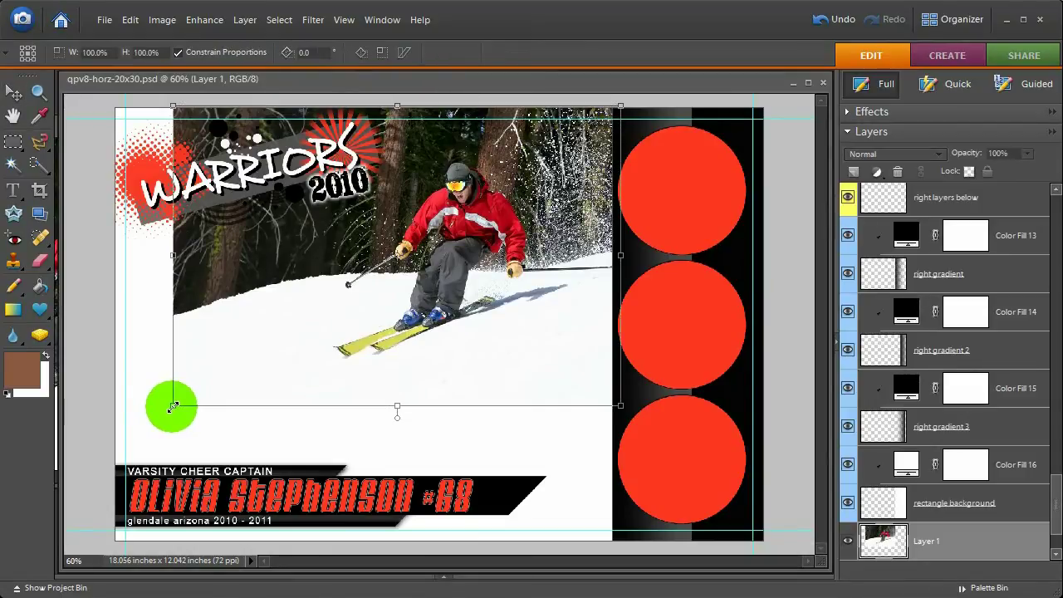
{"action": "left_click_drag", "start_coordinate": [173, 407], "coordinate": [0, 555]}
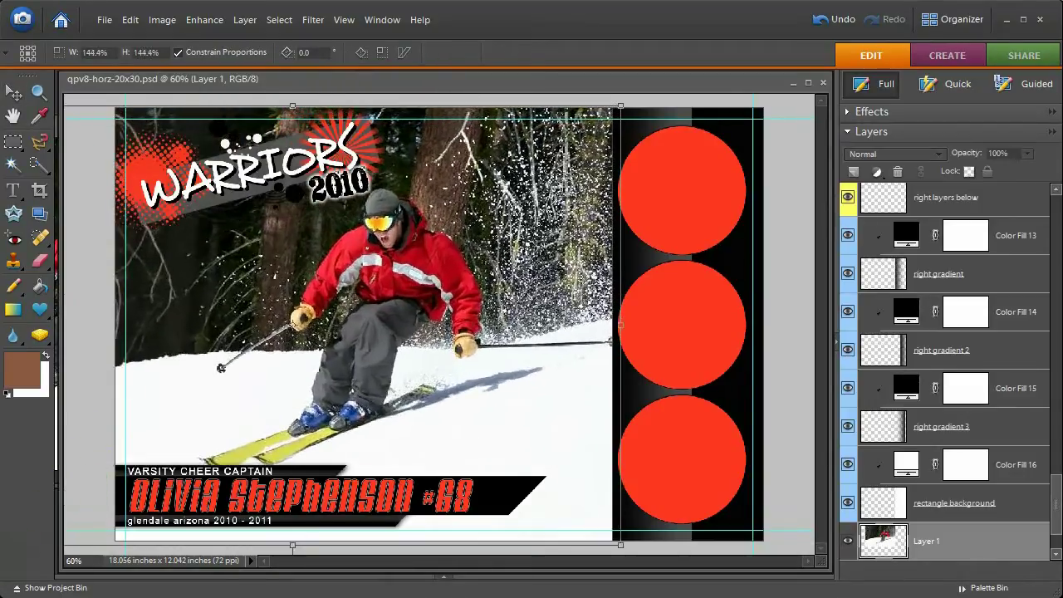
{"action": "left_click", "coordinate": [591, 529]}
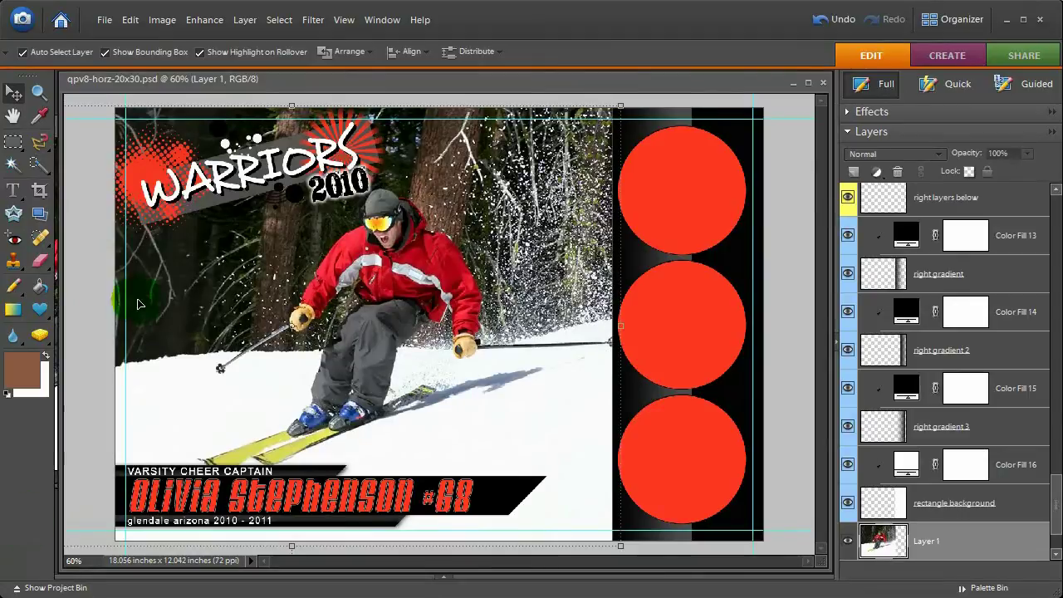
- Nudge the enlarged photo right and up to fill the large left photo area
{"action": "key", "text": "shift+Right"}
{"action": "key", "text": "shift+Right"}
{"action": "key", "text": "shift+Right"}
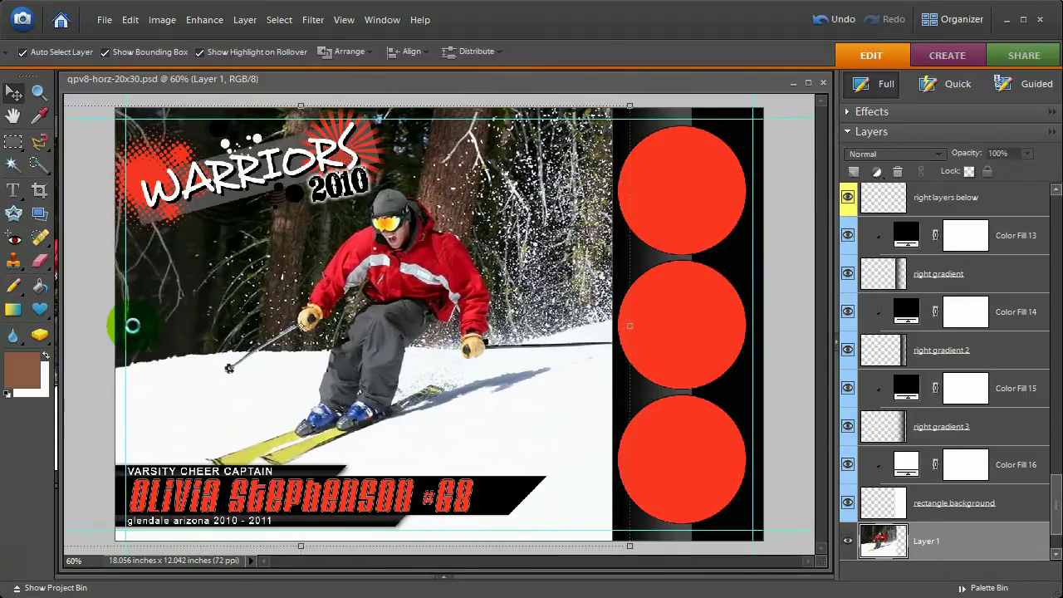
{"action": "key", "text": "shift+Right"}
{"action": "key", "text": "shift+Right"}
{"action": "key", "text": "shift+Right"}
{"action": "key", "text": "shift+Right"}
{"action": "key", "text": "shift+Right"}
{"action": "key", "text": "shift+Right"}
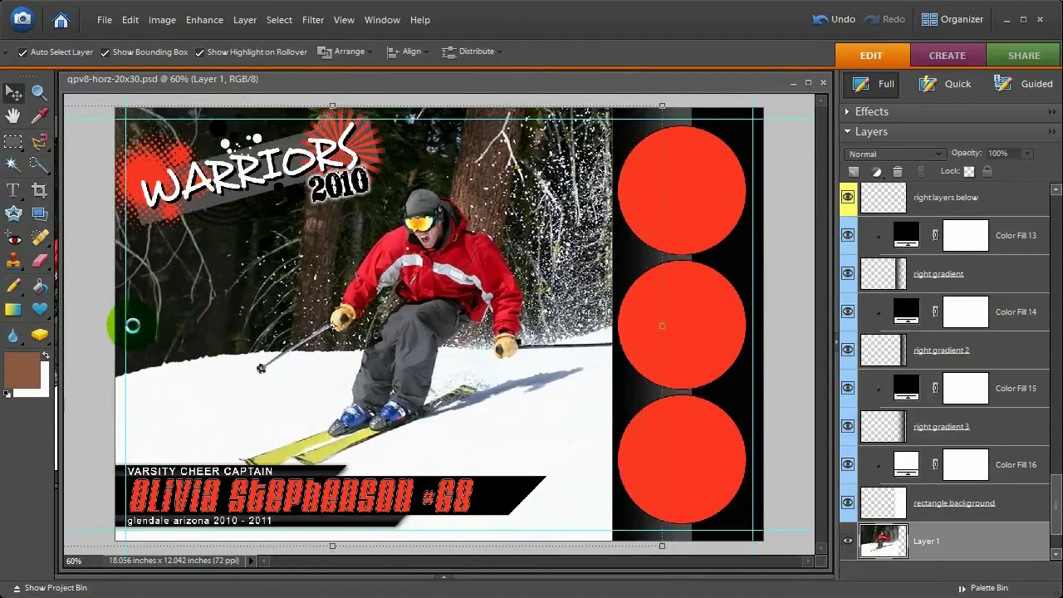
{"action": "key", "text": "shift+Up"}
{"action": "key", "text": "shift+Right"}
{"action": "key", "text": "shift+Right"}
{"action": "key", "text": "shift+Right"}
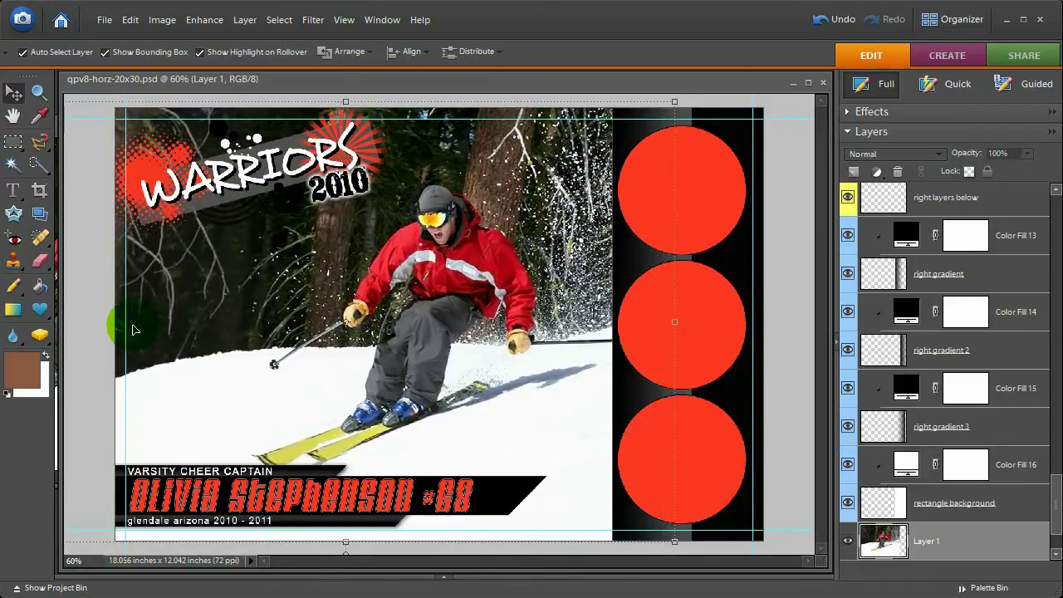
{"action": "left_click_drag", "start_coordinate": [1058, 519], "coordinate": [1058, 210]}
{"action": "left_click", "coordinate": [883, 202]}
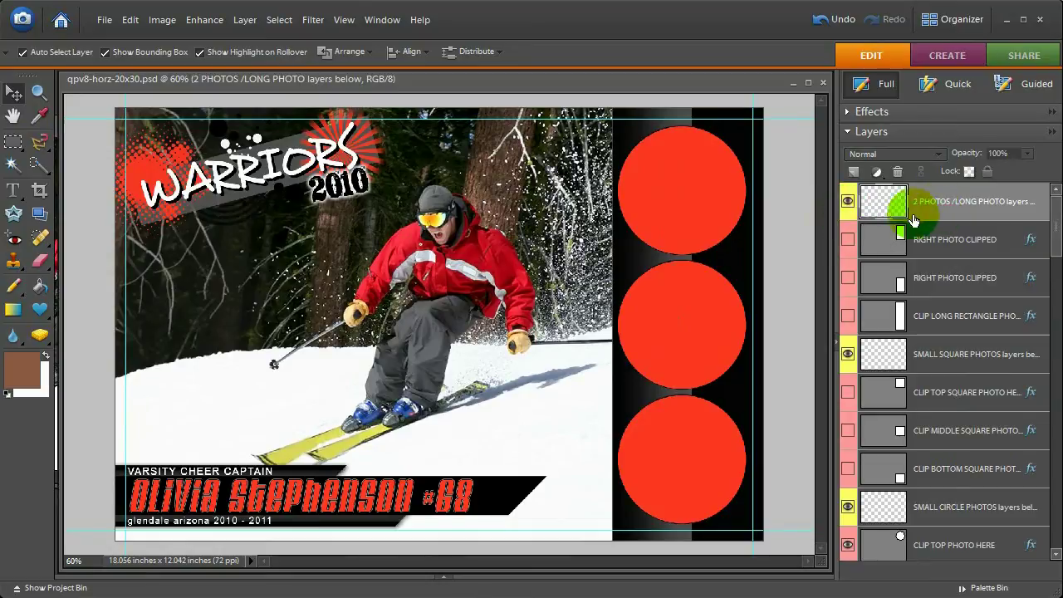
- Toggle the 2 PHOTOS /LONG PHOTO layer off and on, then select RIGHT PHOTO CLIPPED
{"action": "left_click", "coordinate": [847, 202]}
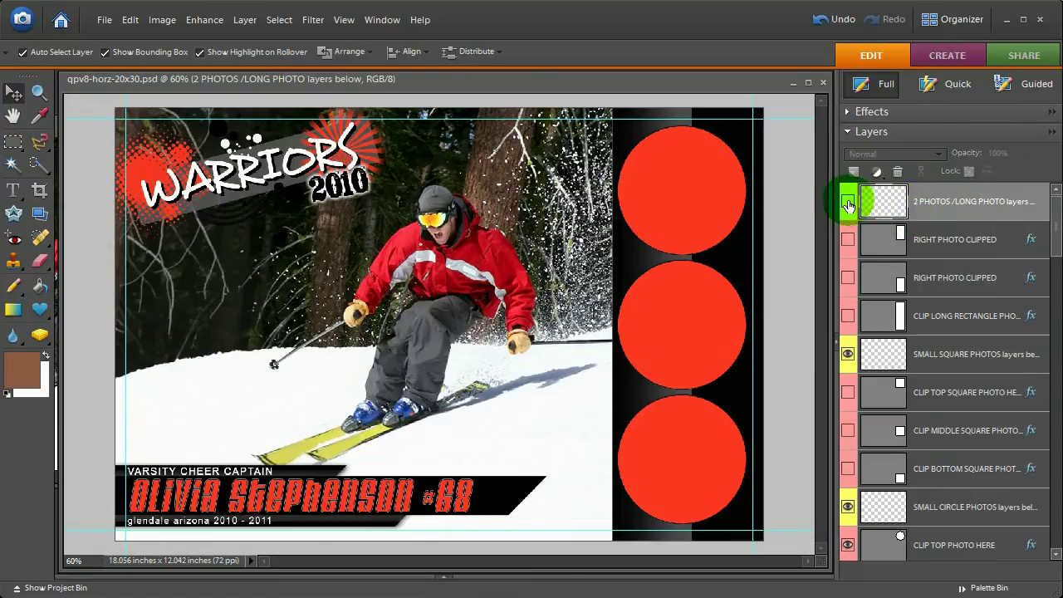
{"action": "left_click", "coordinate": [847, 202]}
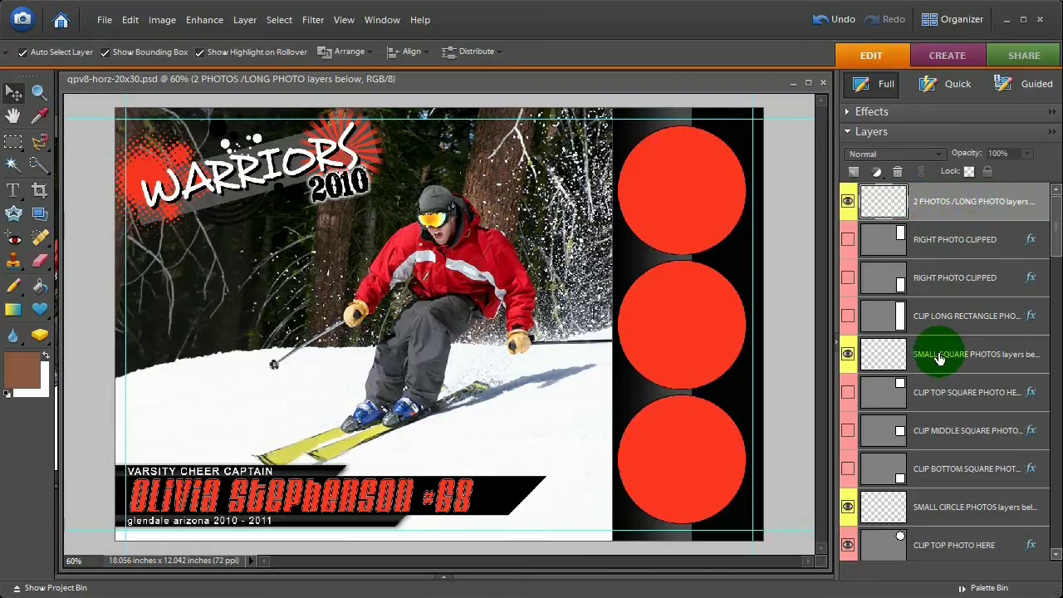
{"action": "left_click_drag", "start_coordinate": [1055, 236], "coordinate": [953, 207]}
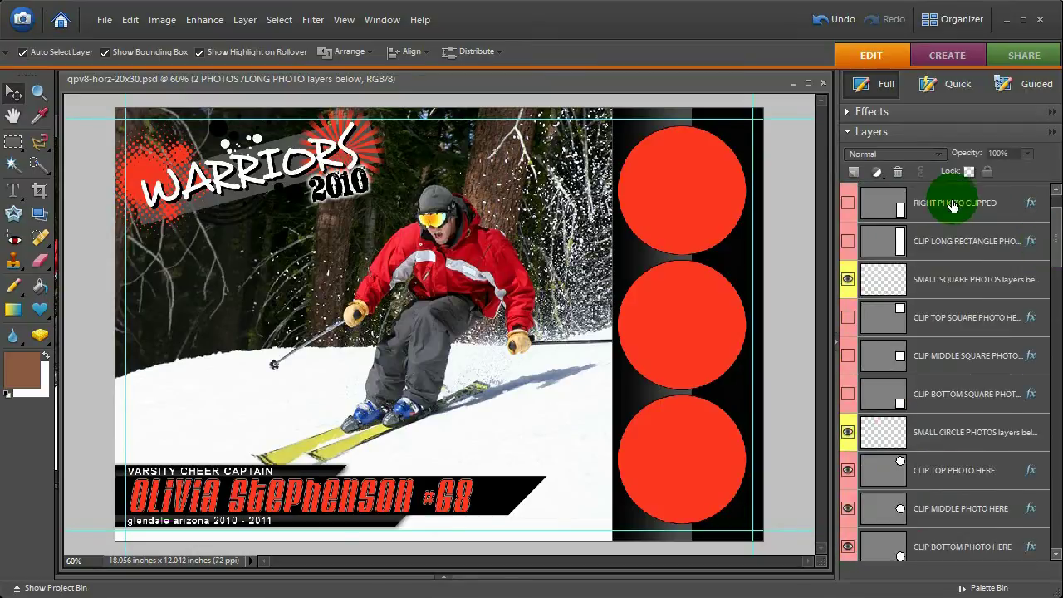
{"action": "left_click", "coordinate": [954, 208]}
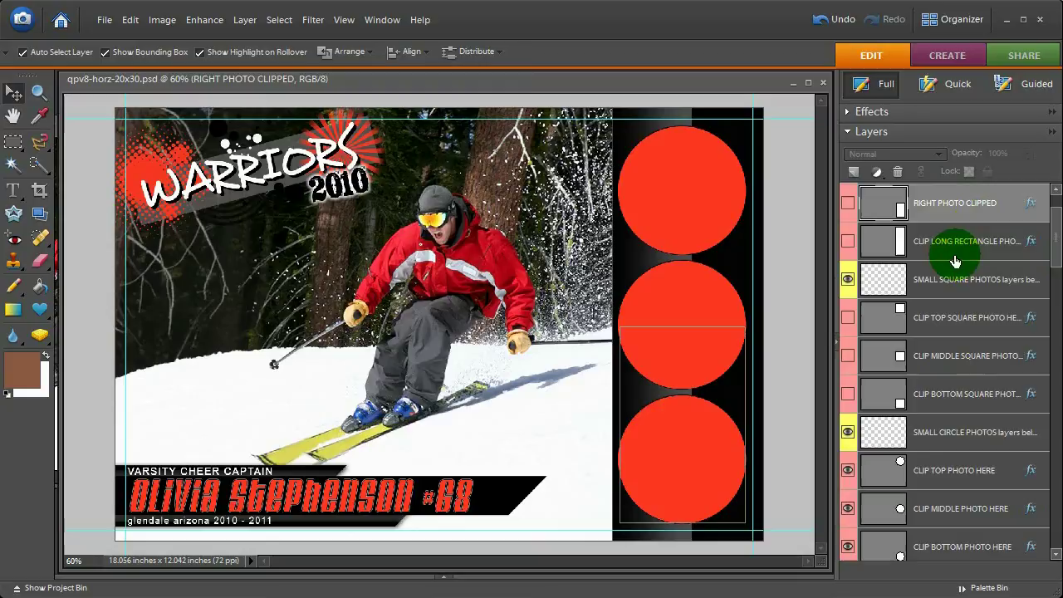
{"action": "left_click", "coordinate": [947, 215]}
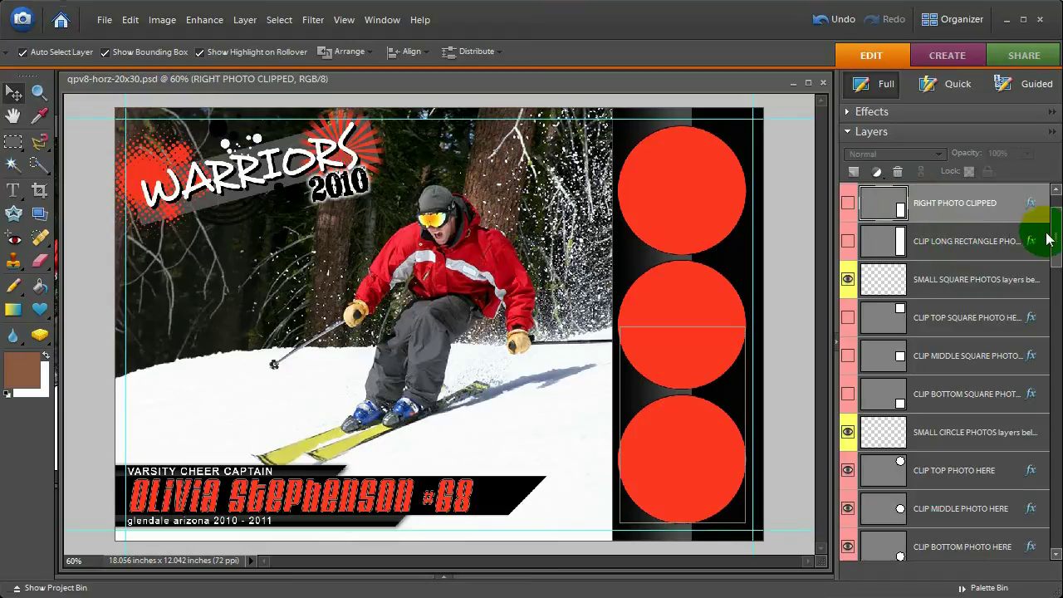
{"action": "scroll", "coordinate": [1055, 236], "scroll_direction": "up", "scroll_amount": 1}
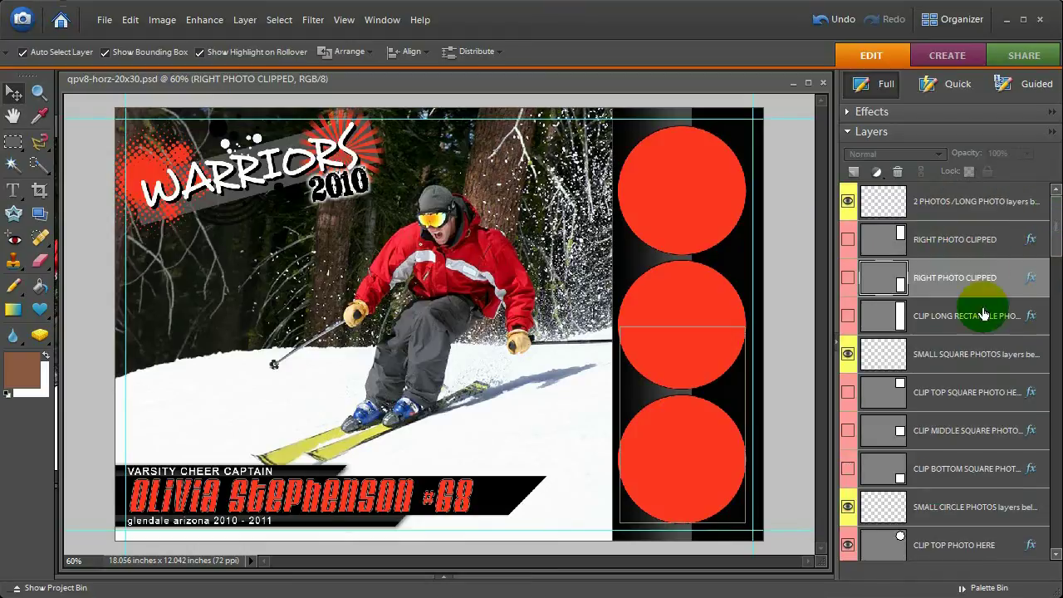
{"action": "scroll", "coordinate": [1055, 237], "scroll_direction": "down", "scroll_amount": 3}
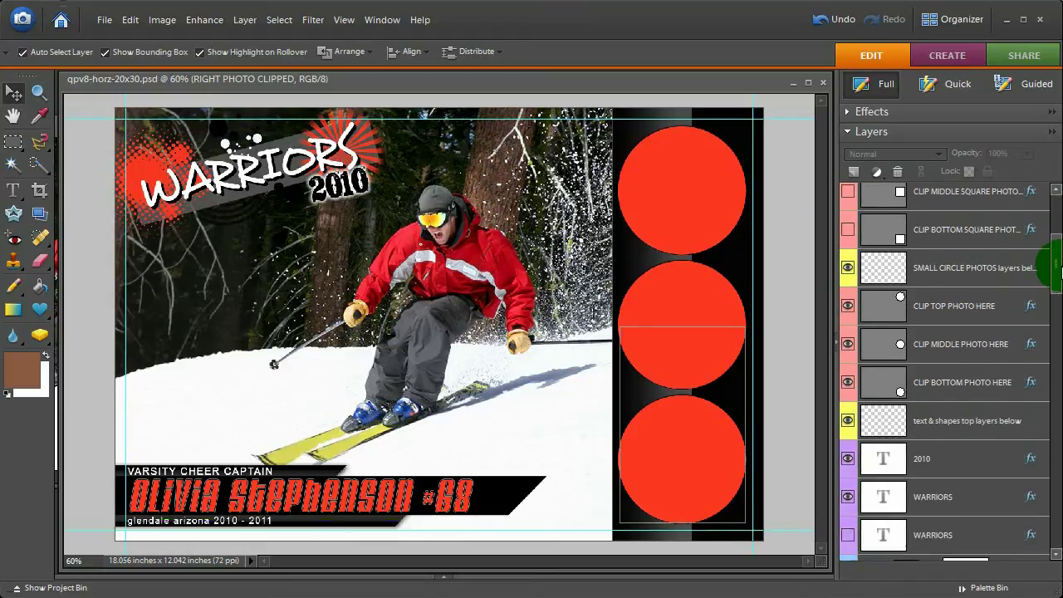
- Hide the three CLIP PHOTO HERE circle layers and show the square placeholder layers
{"action": "left_click", "coordinate": [847, 306]}
{"action": "left_click", "coordinate": [848, 344]}
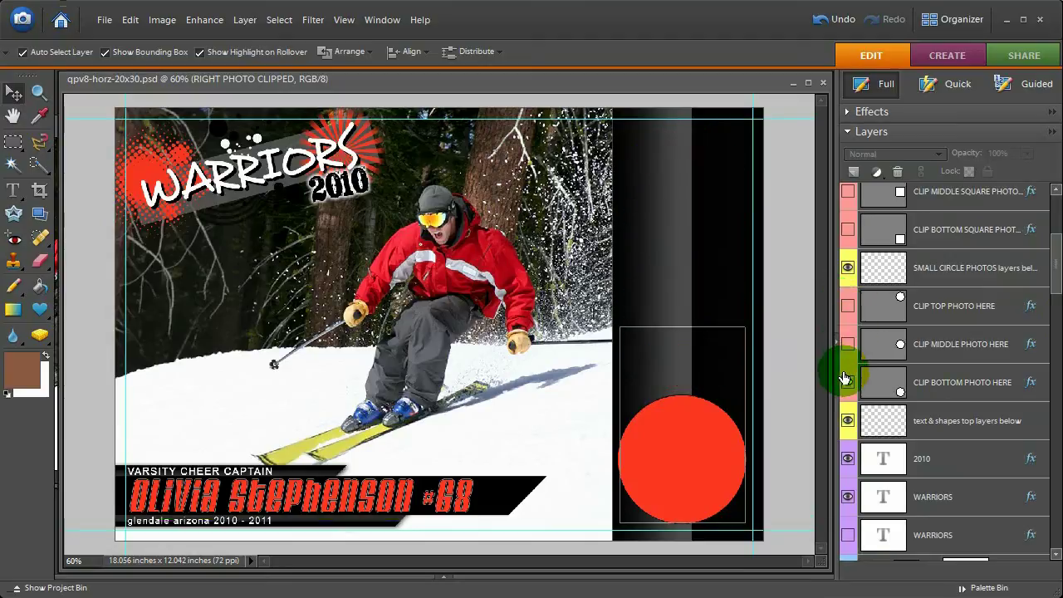
{"action": "left_click", "coordinate": [847, 382]}
{"action": "scroll", "coordinate": [1044, 279], "scroll_direction": "up", "scroll_amount": 2}
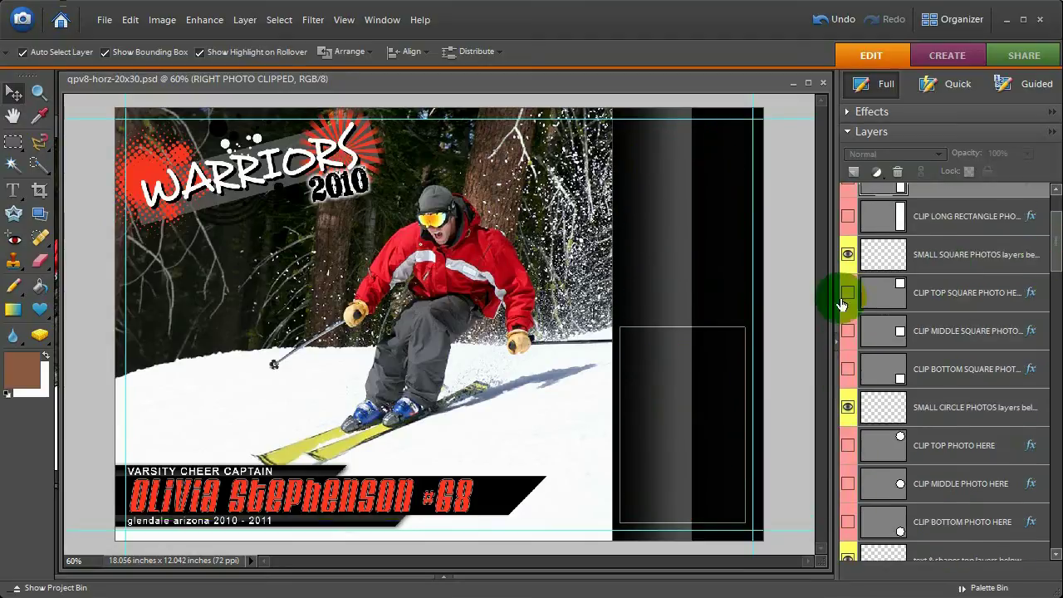
{"action": "left_click", "coordinate": [845, 293]}
{"action": "left_click", "coordinate": [847, 330]}
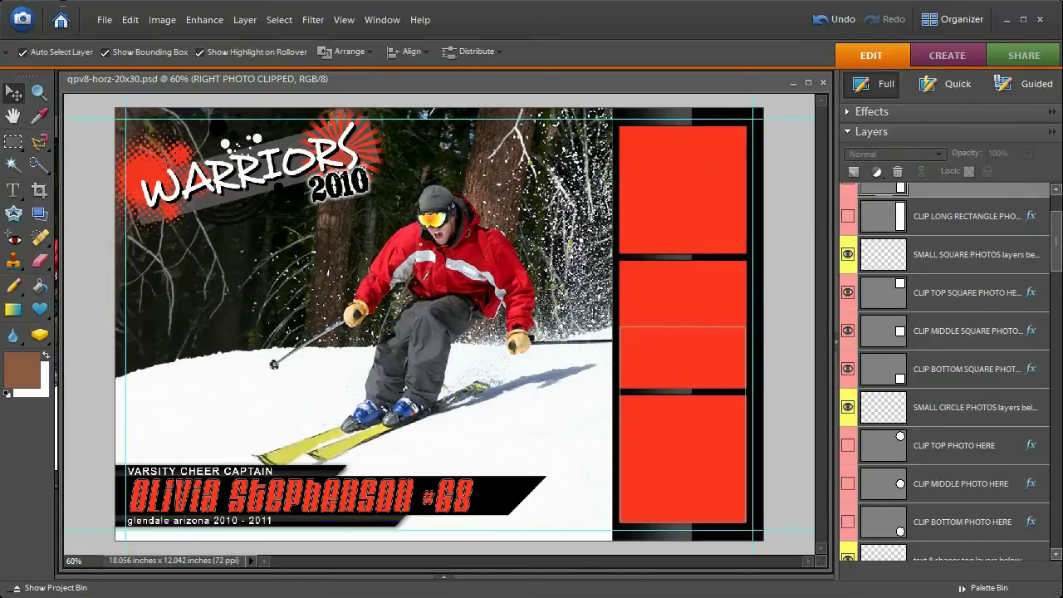
{"action": "left_click_drag", "start_coordinate": [1055, 242], "coordinate": [1053, 234]}
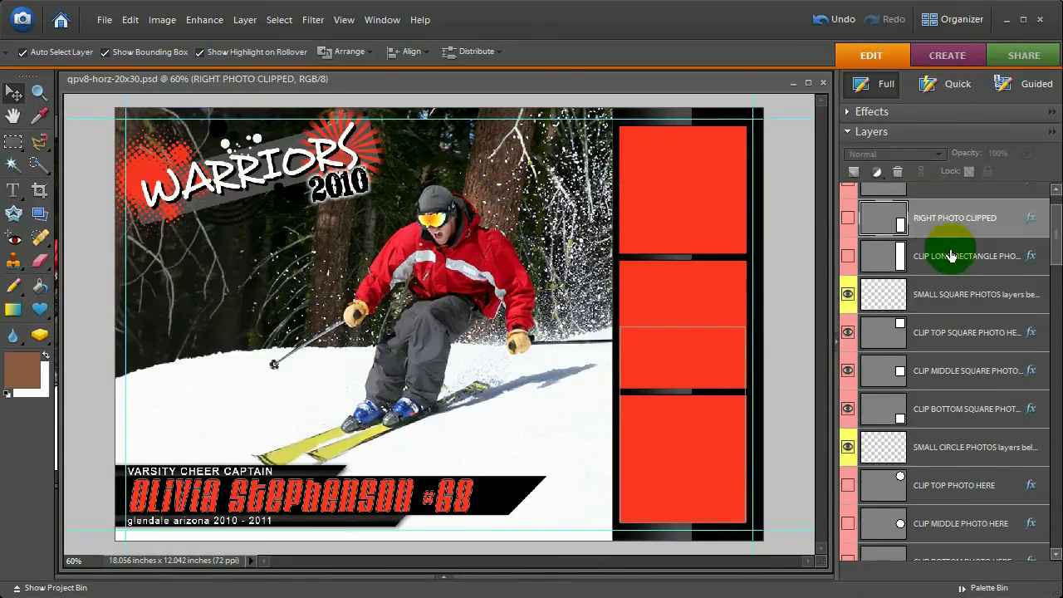
{"action": "left_click", "coordinate": [927, 267]}
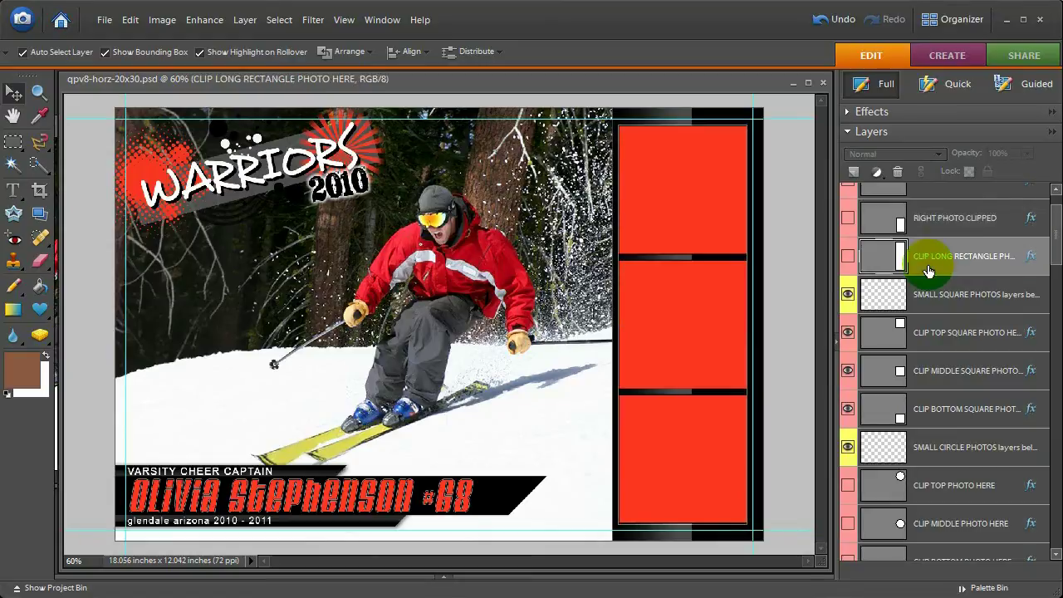
- Rotate the top square about 9.5° clockwise, the middle one oppositely, and start tilting the bottom
{"action": "left_click", "coordinate": [932, 347]}
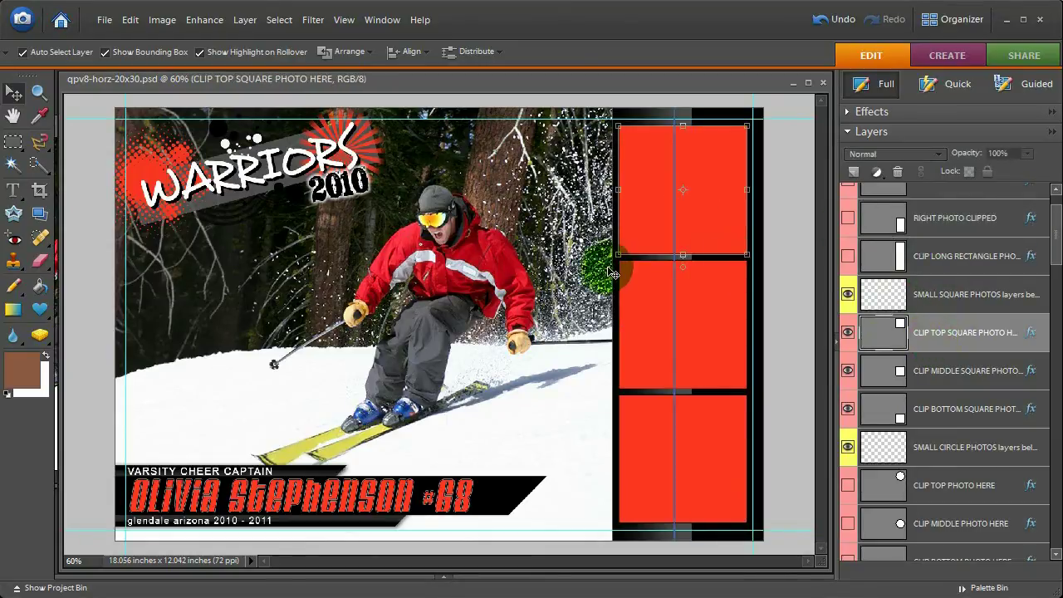
{"action": "left_click_drag", "start_coordinate": [613, 263], "coordinate": [602, 250]}
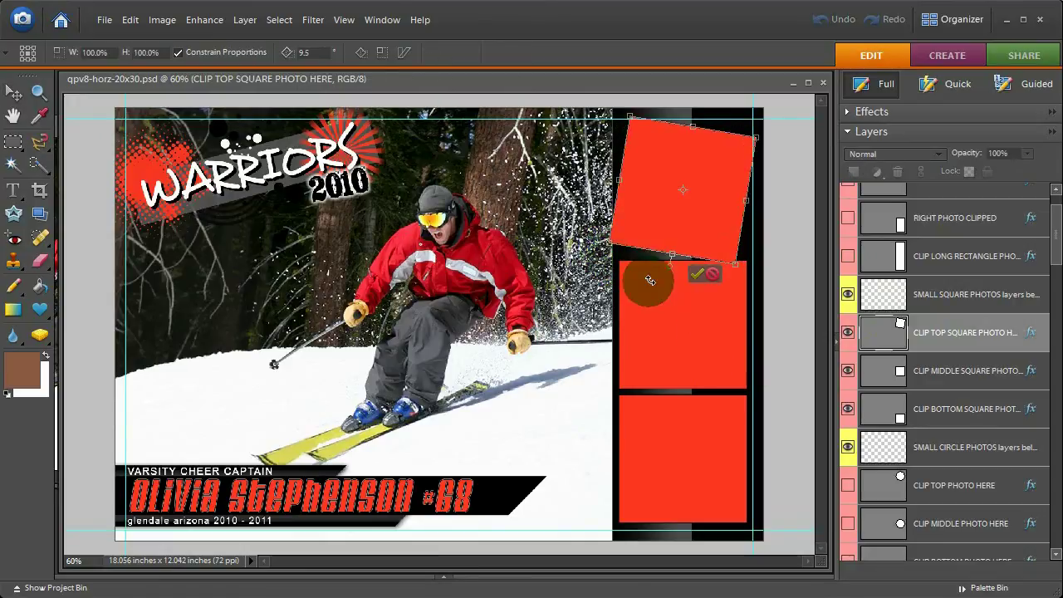
{"action": "left_click", "coordinate": [696, 282]}
{"action": "left_click", "coordinate": [653, 361]}
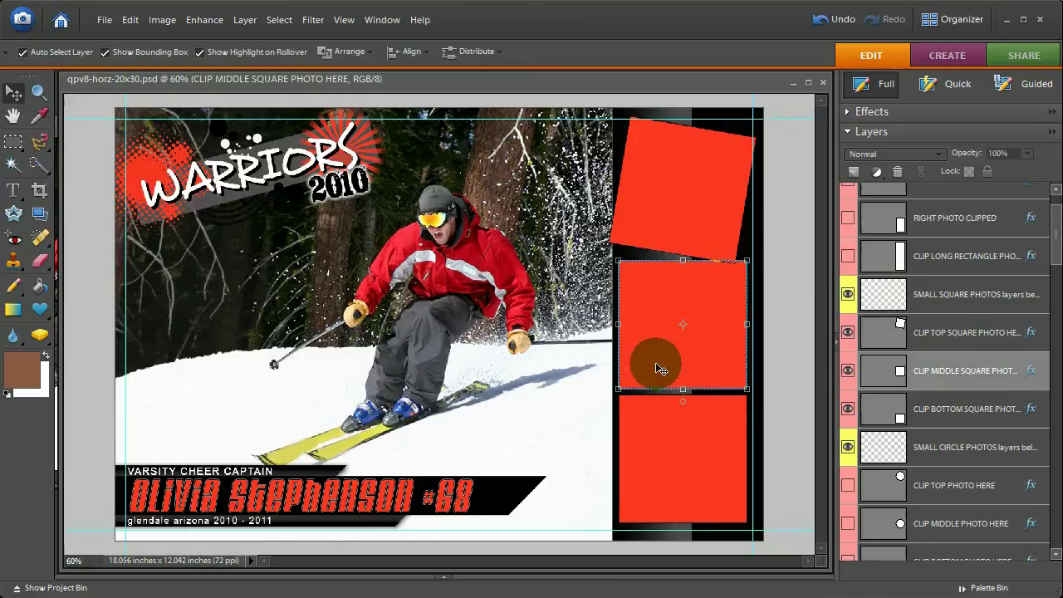
{"action": "left_click_drag", "start_coordinate": [616, 387], "coordinate": [641, 408]}
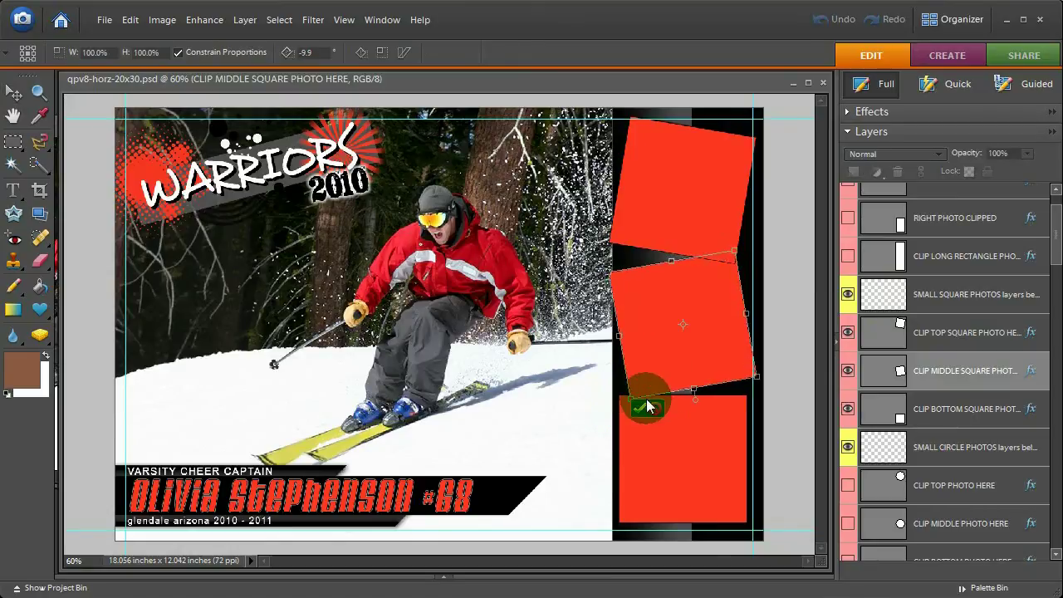
{"action": "key", "text": "Return"}
{"action": "left_click", "coordinate": [648, 403]}
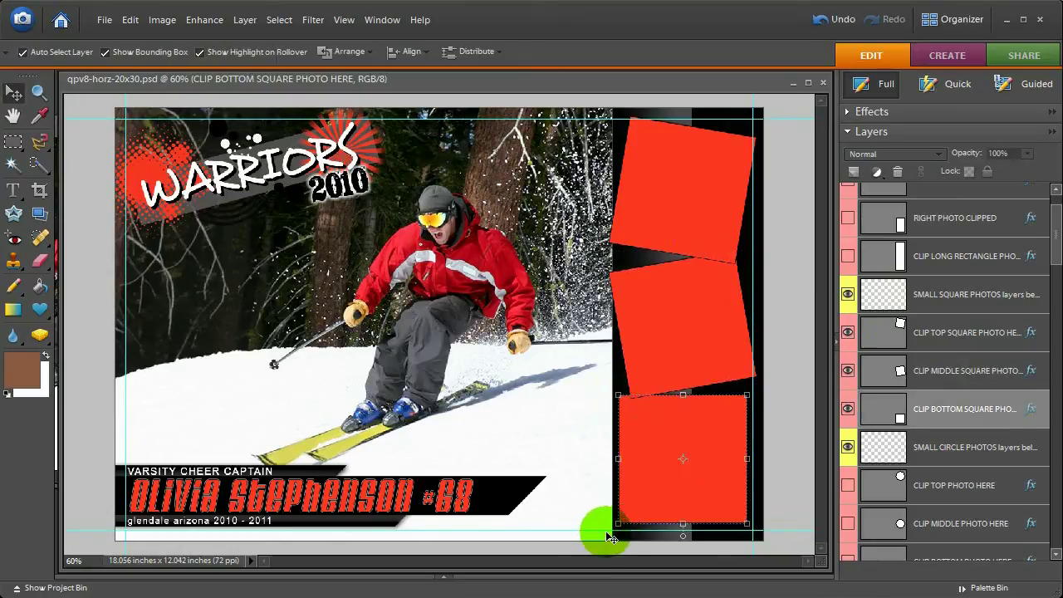
{"action": "left_click_drag", "start_coordinate": [612, 527], "coordinate": [594, 517]}
- Confirm the bottom square's rotation and reduce its Stroke size from 16 to 10 px
{"action": "key", "text": "Return"}
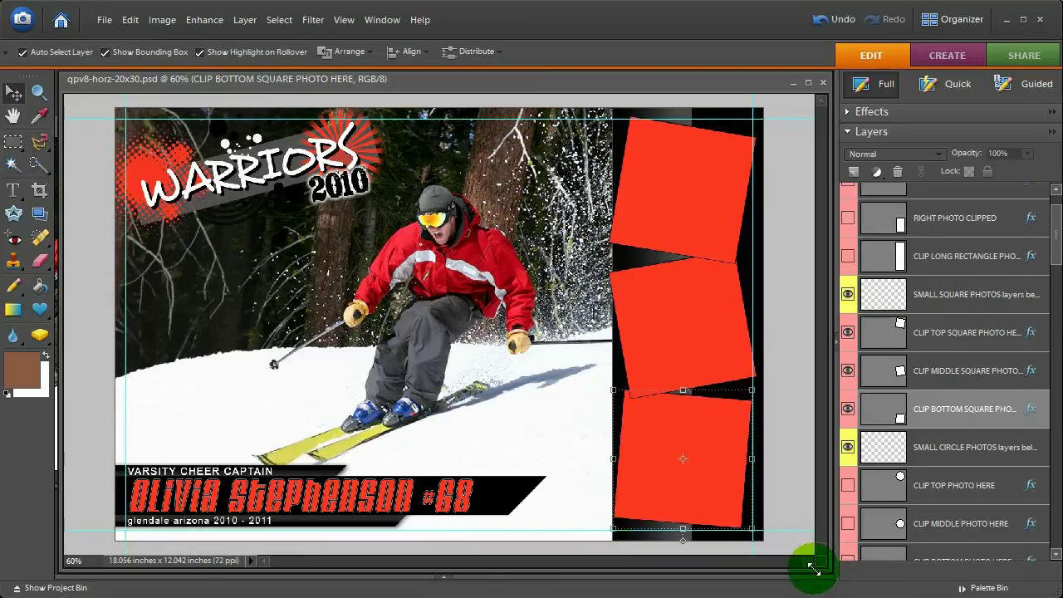
{"action": "double_click", "coordinate": [1030, 409]}
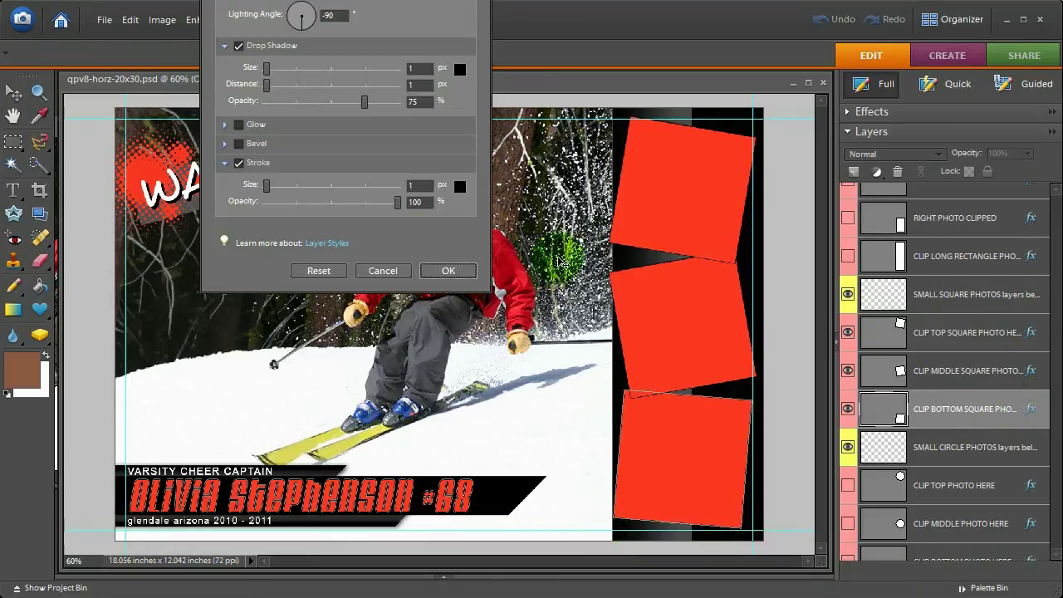
{"action": "left_click", "coordinate": [329, 16]}
{"action": "left_click_drag", "start_coordinate": [356, 4], "coordinate": [357, 52]}
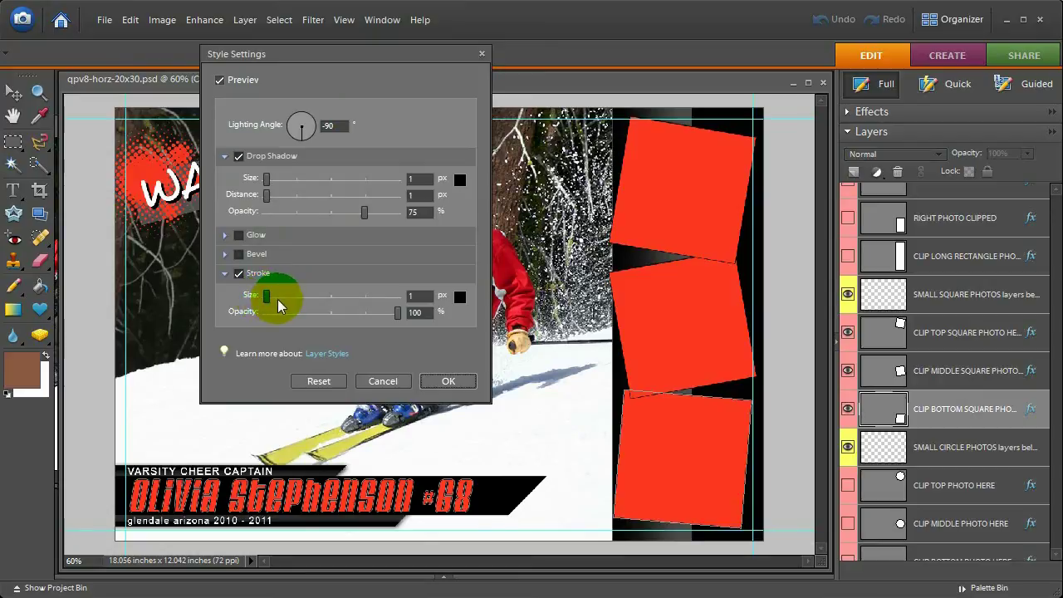
{"action": "left_click_drag", "start_coordinate": [277, 301], "coordinate": [274, 301]}
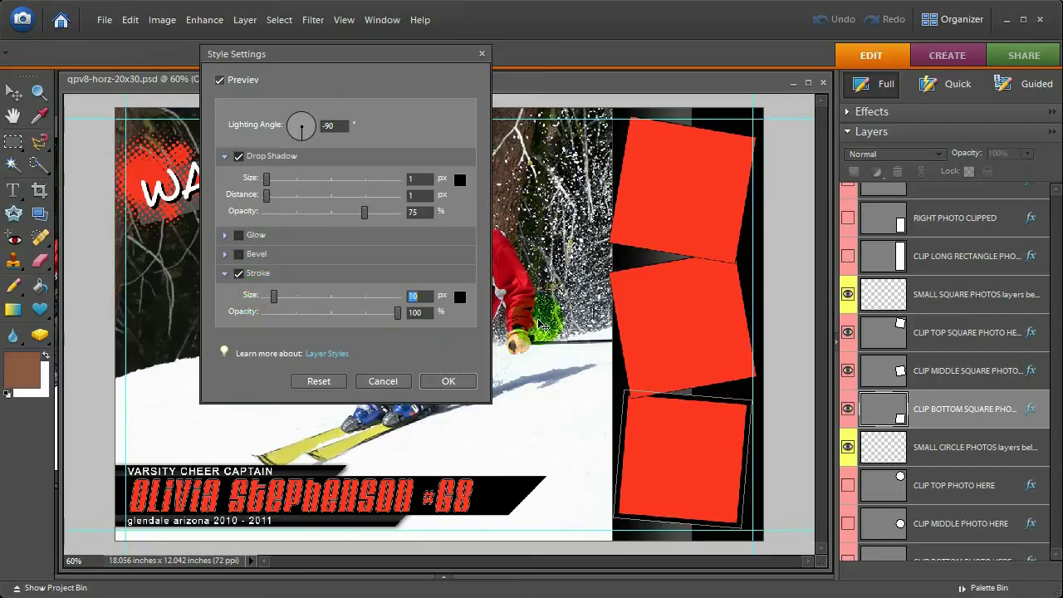
{"action": "left_click", "coordinate": [433, 383]}
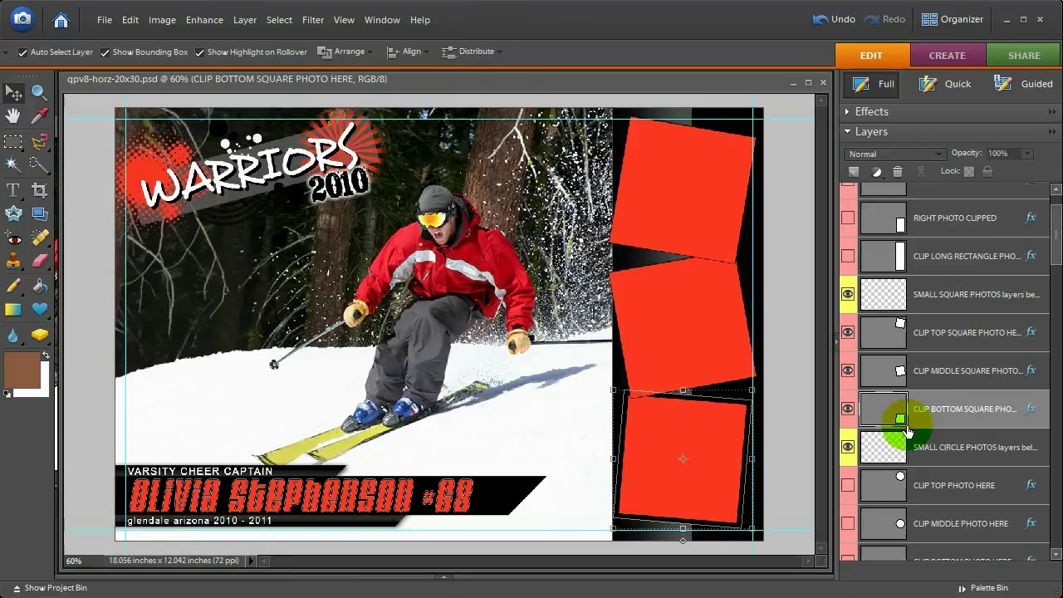
- Copy the bottom square's layer style and paste it onto the middle and top squares
{"action": "right_click", "coordinate": [980, 416]}
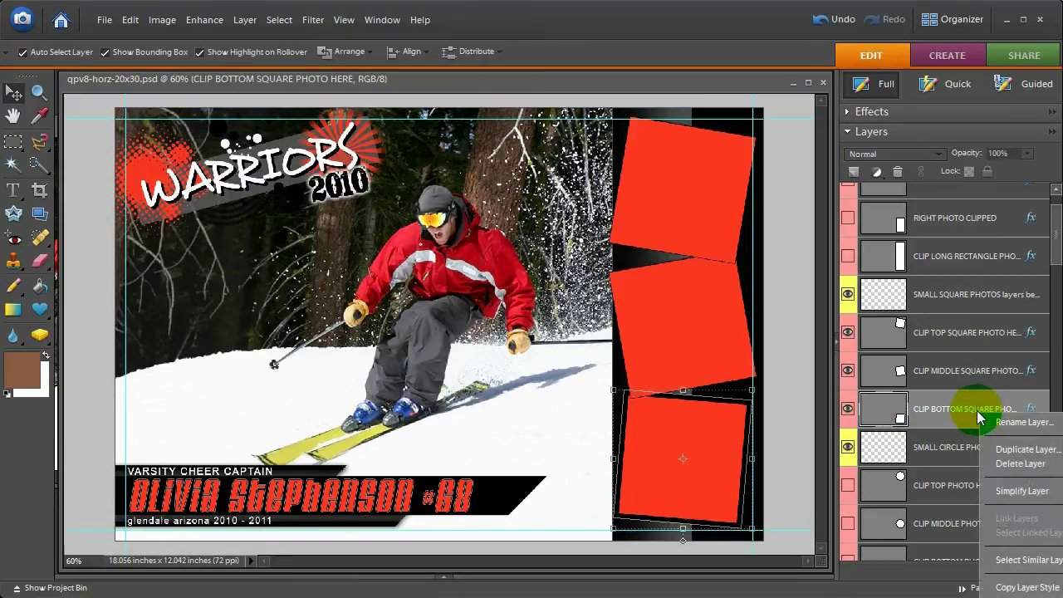
{"action": "left_click", "coordinate": [1026, 586]}
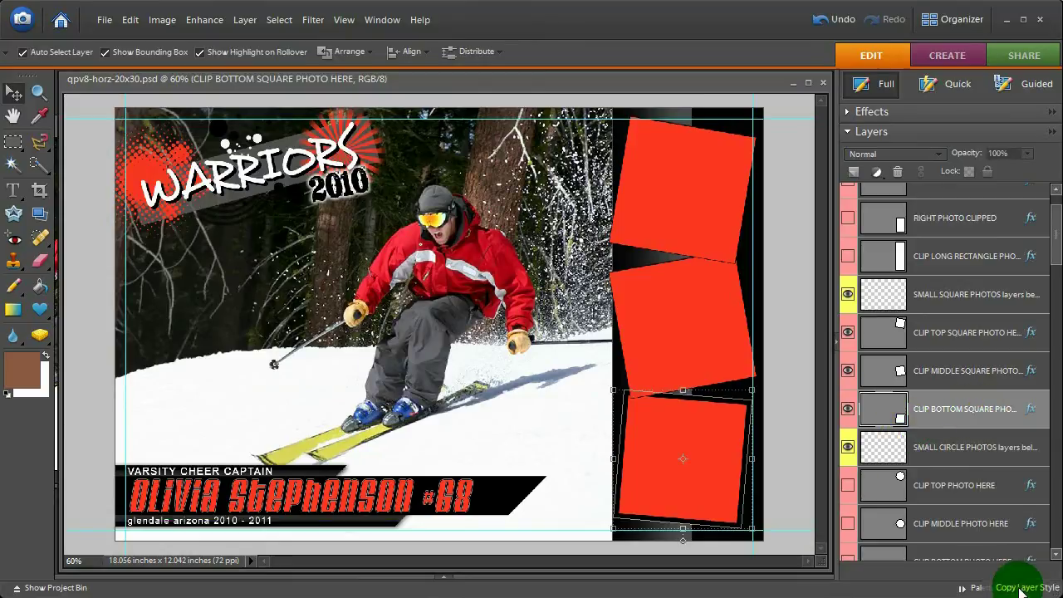
{"action": "right_click", "coordinate": [942, 371]}
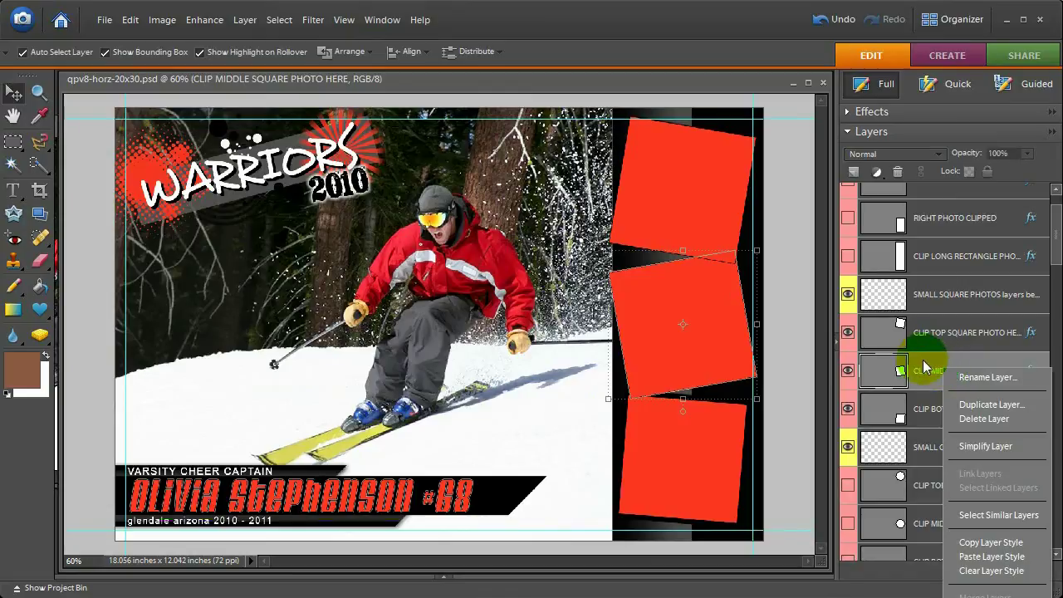
{"action": "left_click", "coordinate": [982, 557]}
{"action": "right_click", "coordinate": [937, 339]}
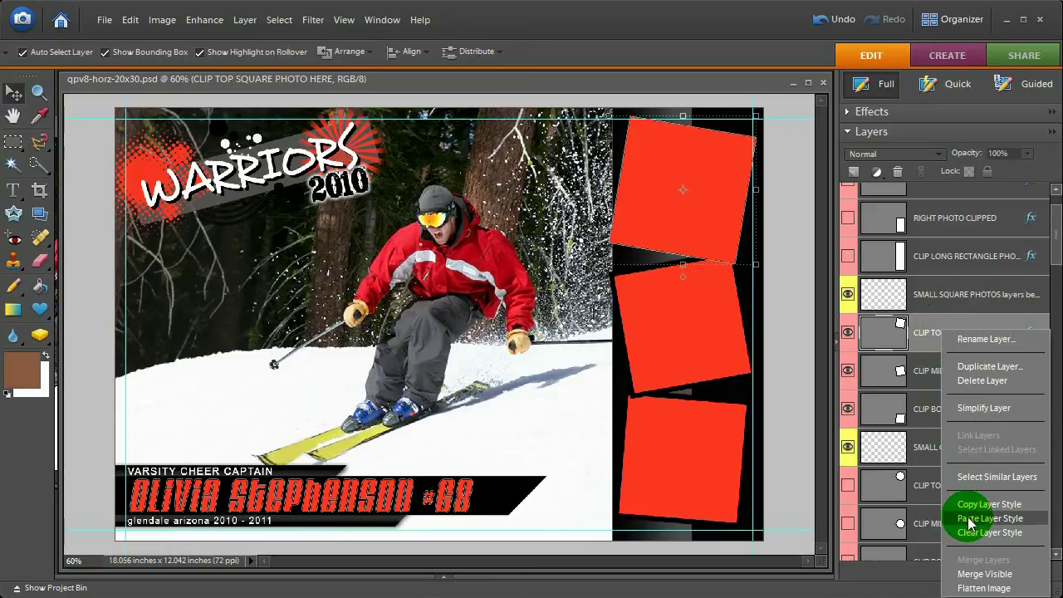
{"action": "left_click", "coordinate": [969, 523]}
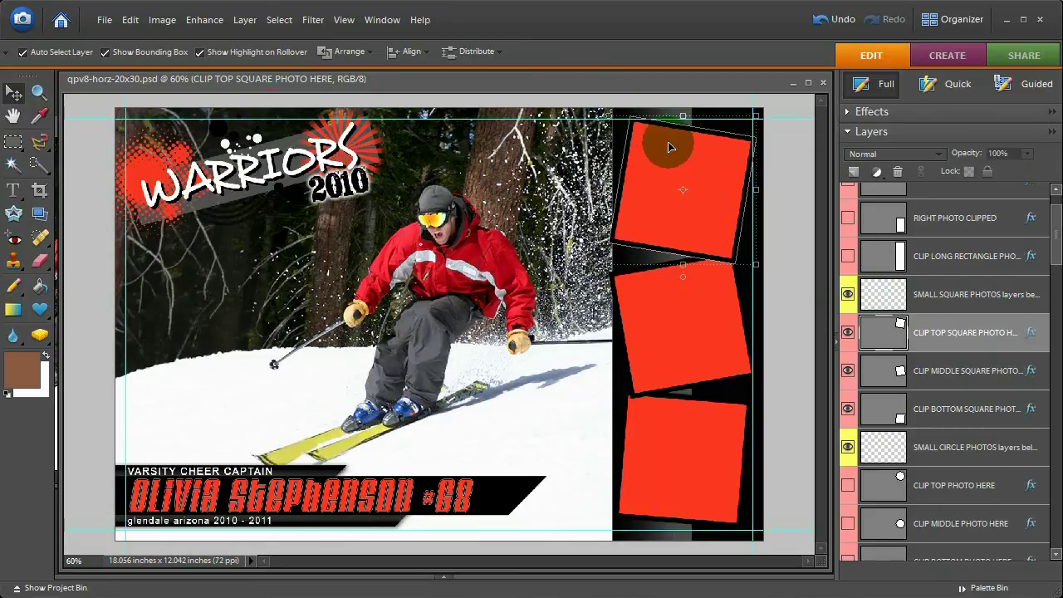
- Hide the three square placeholders and select the long rectangle photo layer, scrolling to Color Fill 13–16
{"action": "left_click", "coordinate": [848, 333]}
{"action": "left_click", "coordinate": [848, 370]}
{"action": "left_click", "coordinate": [848, 417]}
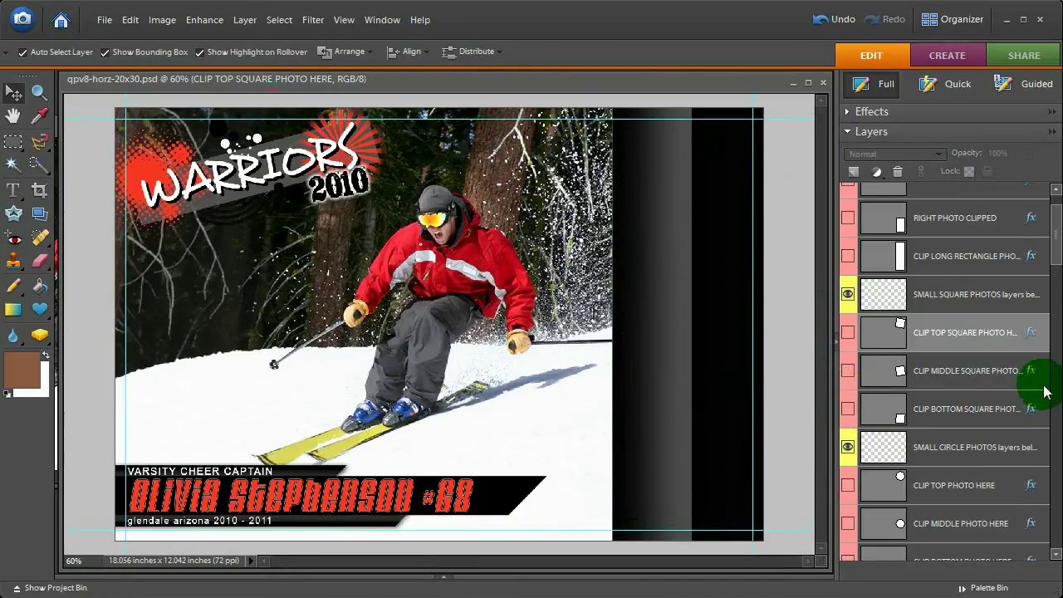
{"action": "scroll", "coordinate": [1043, 249], "scroll_direction": "up", "scroll_amount": 2}
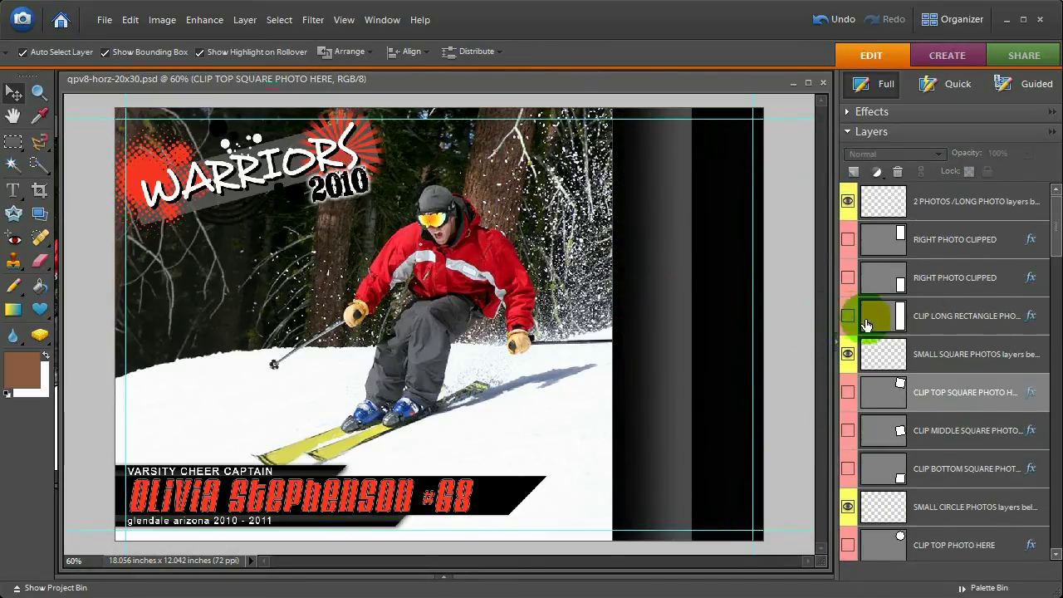
{"action": "left_click", "coordinate": [937, 325]}
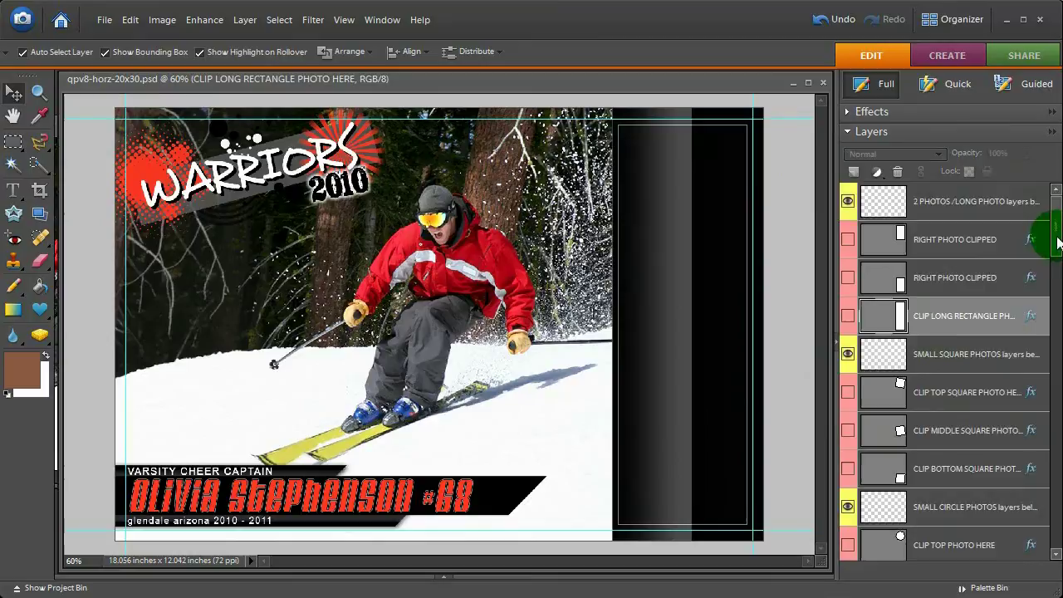
{"action": "scroll", "coordinate": [1059, 243], "scroll_direction": "down", "scroll_amount": 10}
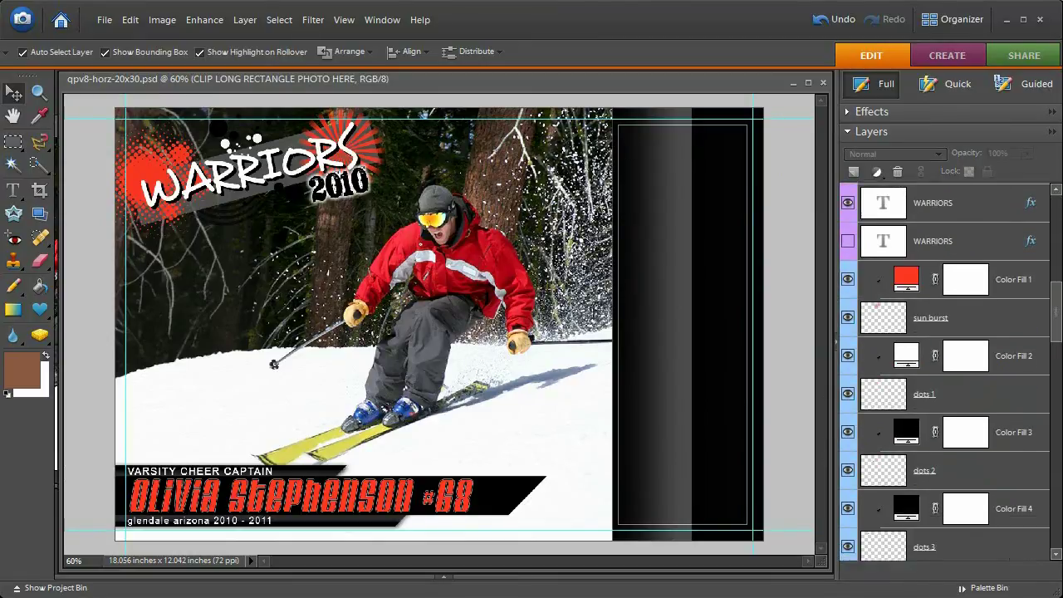
{"action": "scroll", "coordinate": [947, 372], "scroll_direction": "down", "scroll_amount": 10}
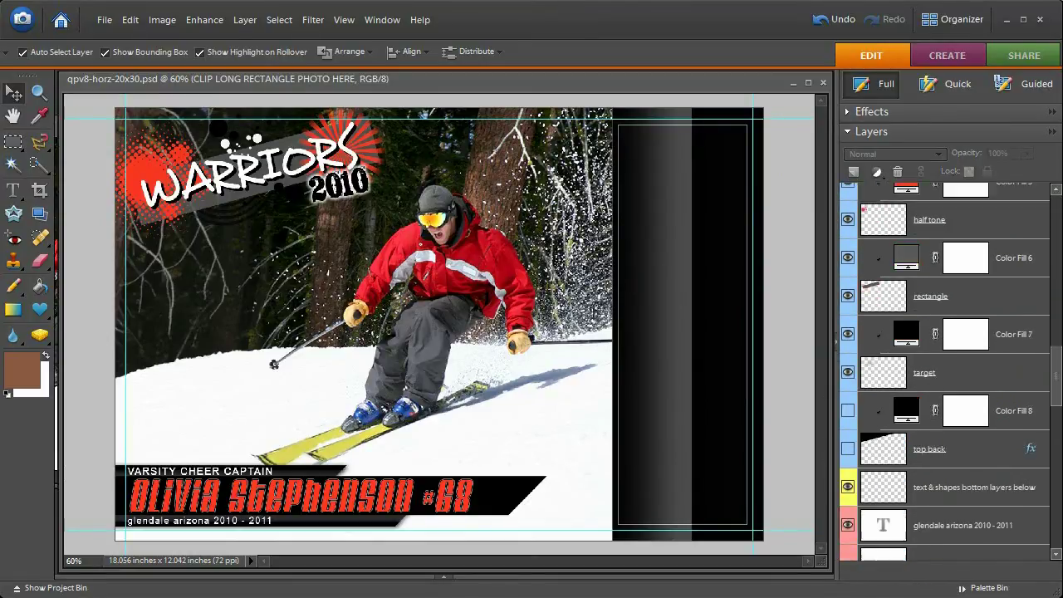
{"action": "scroll", "coordinate": [949, 368], "scroll_direction": "down", "scroll_amount": 10}
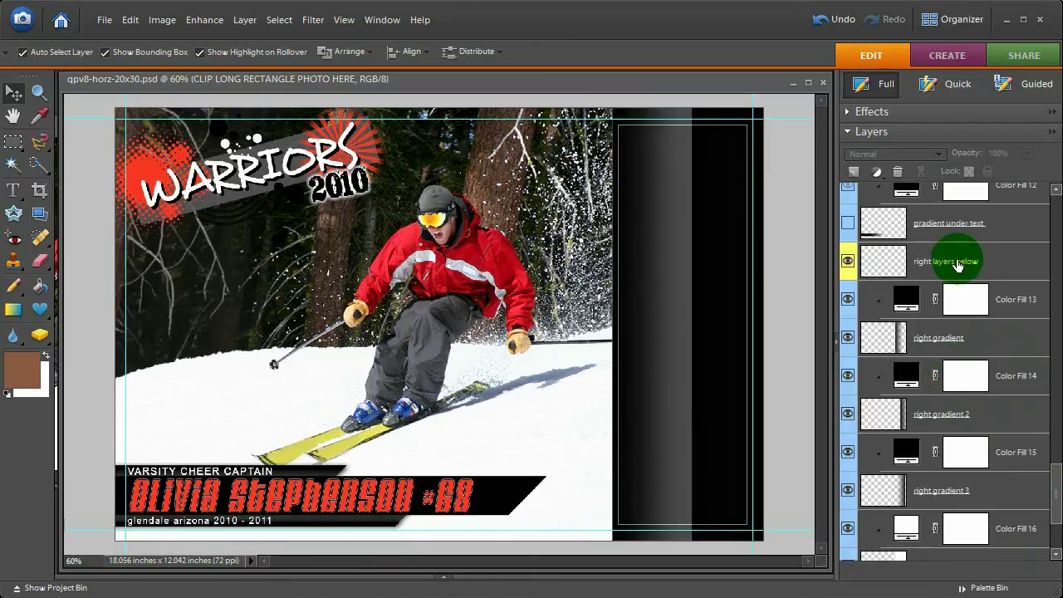
- Select 'right layers below' and hide the right gradient, right gradient 2 and right gradient 3 layers
{"action": "left_click", "coordinate": [952, 271]}
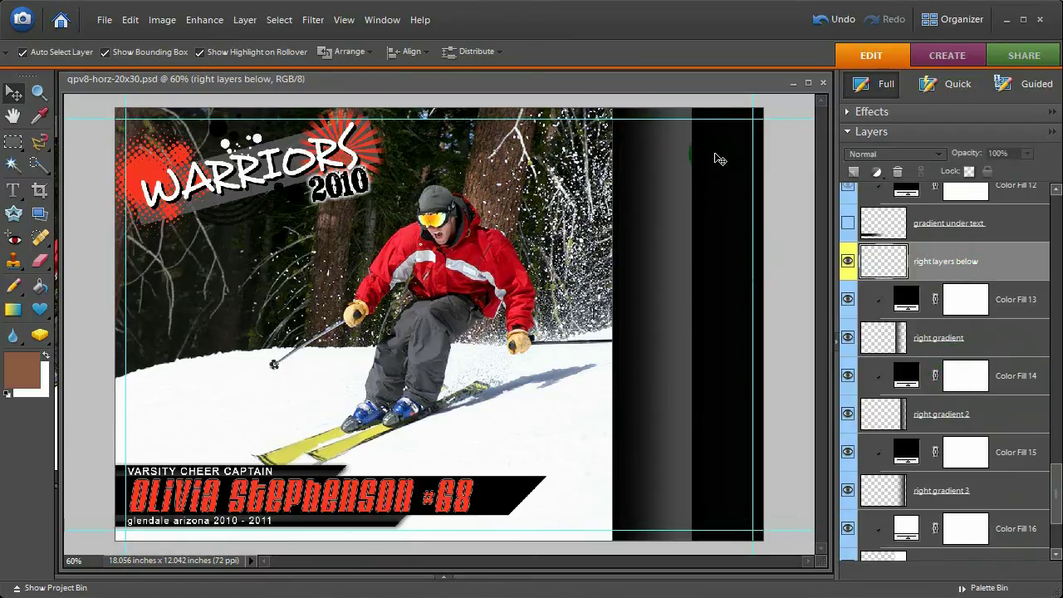
{"action": "left_click", "coordinate": [848, 339]}
{"action": "left_click", "coordinate": [848, 415]}
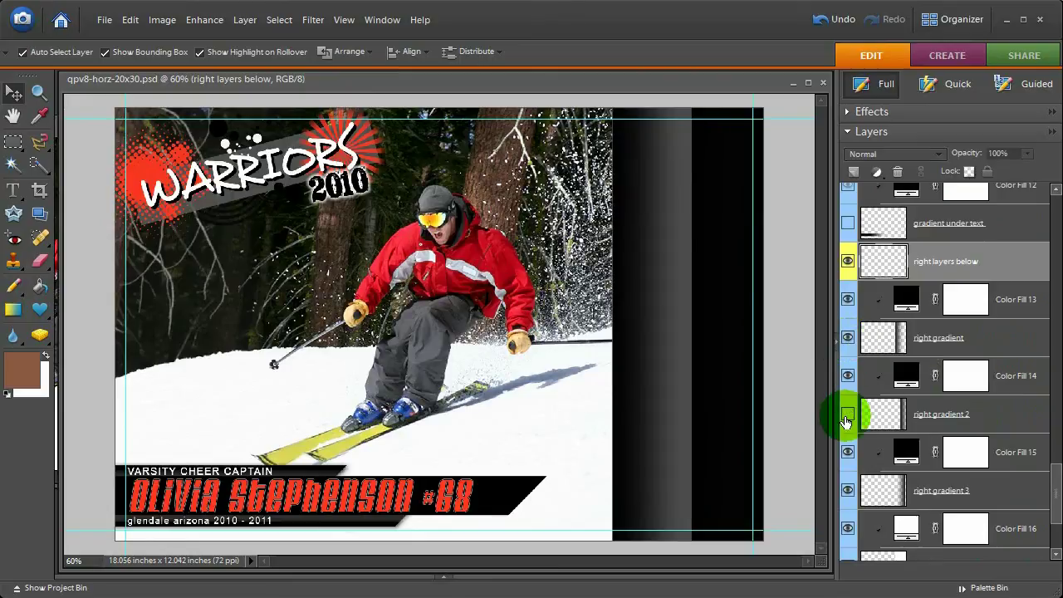
{"action": "left_click", "coordinate": [847, 491]}
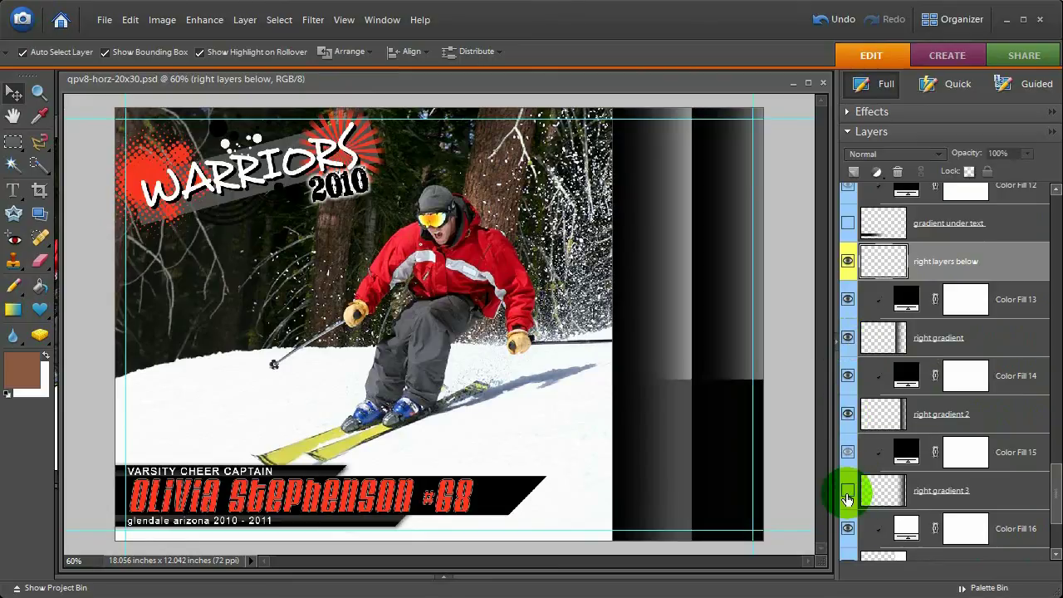
{"action": "left_click", "coordinate": [847, 491]}
{"action": "left_click", "coordinate": [847, 339]}
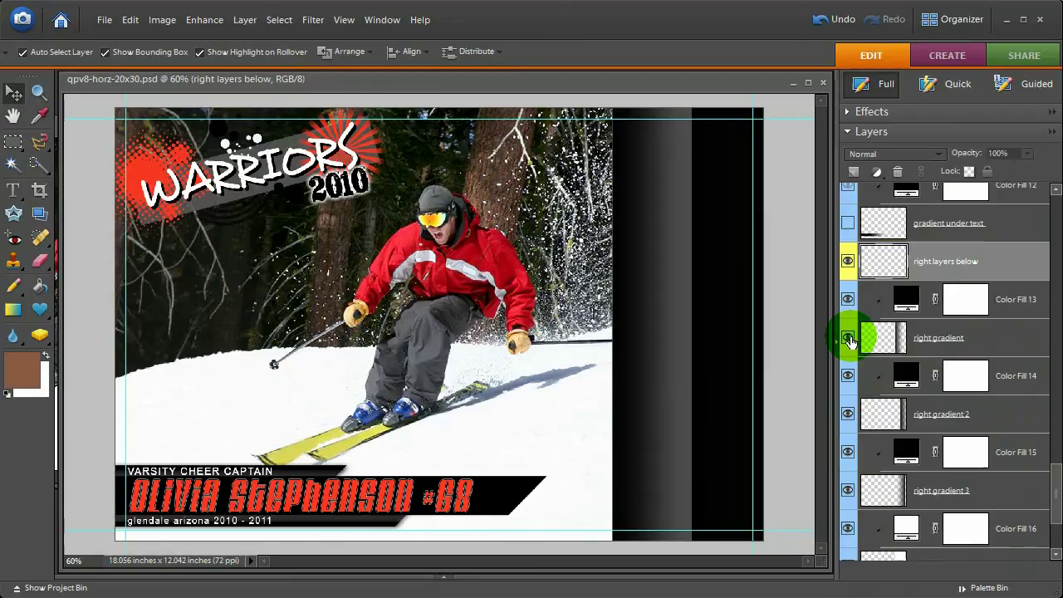
{"action": "left_click", "coordinate": [848, 339]}
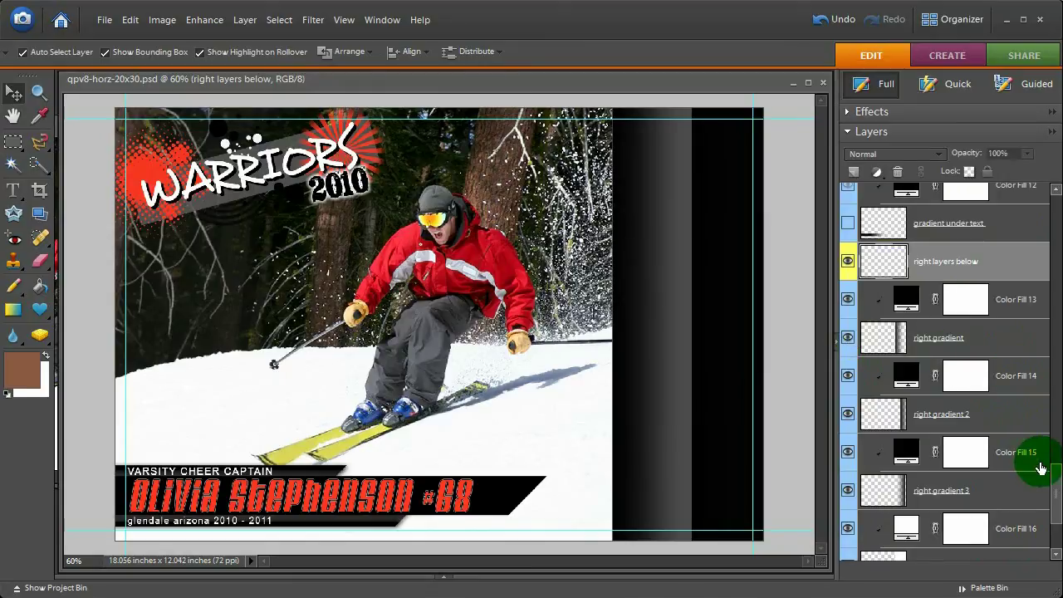
{"action": "left_click", "coordinate": [847, 339]}
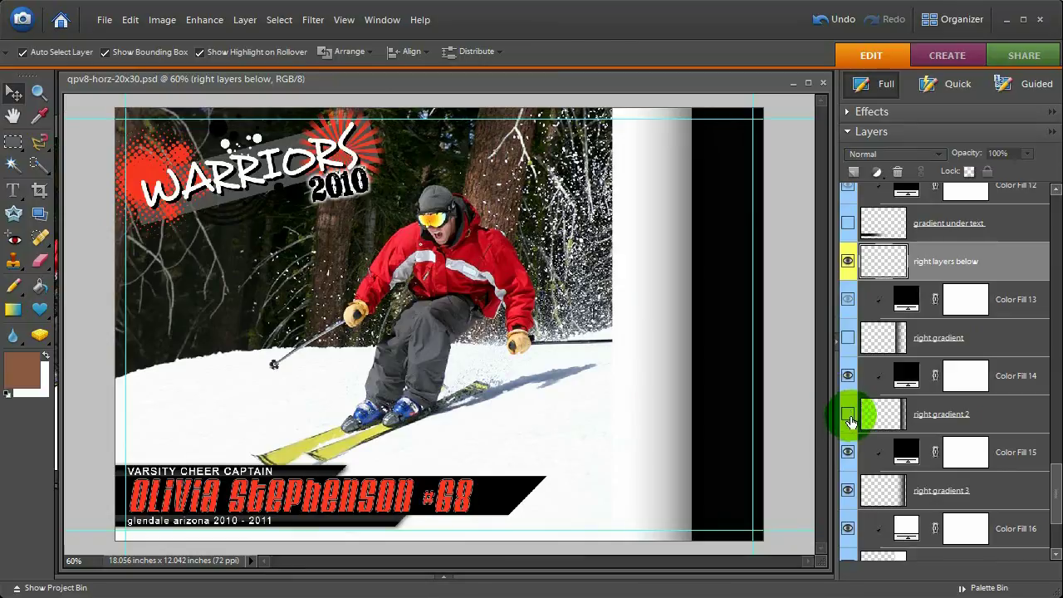
{"action": "left_click", "coordinate": [848, 416]}
{"action": "left_click", "coordinate": [849, 492]}
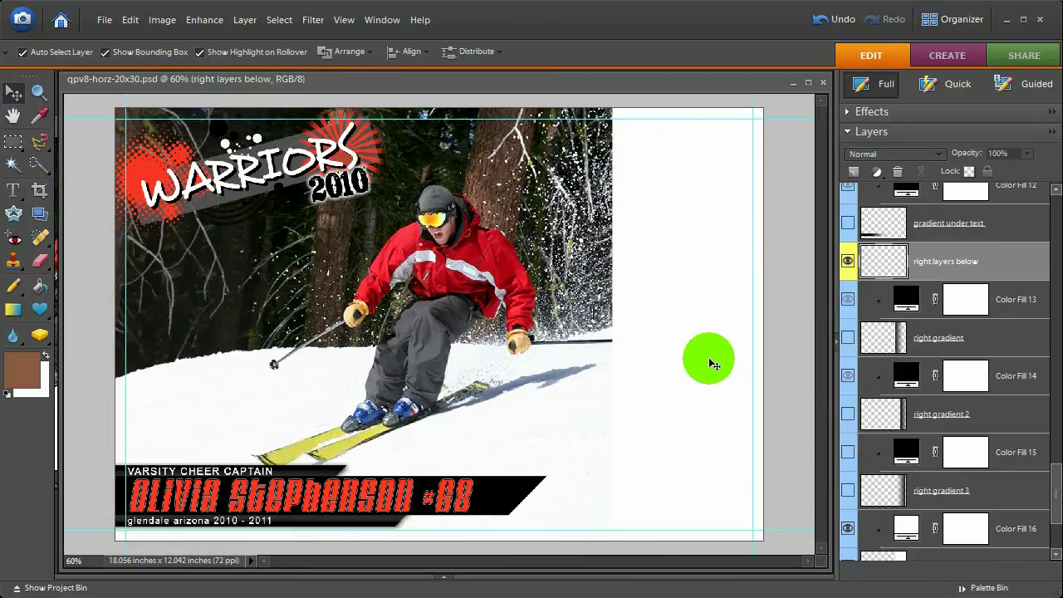
{"action": "scroll", "coordinate": [883, 536], "scroll_direction": "down", "scroll_amount": 3}
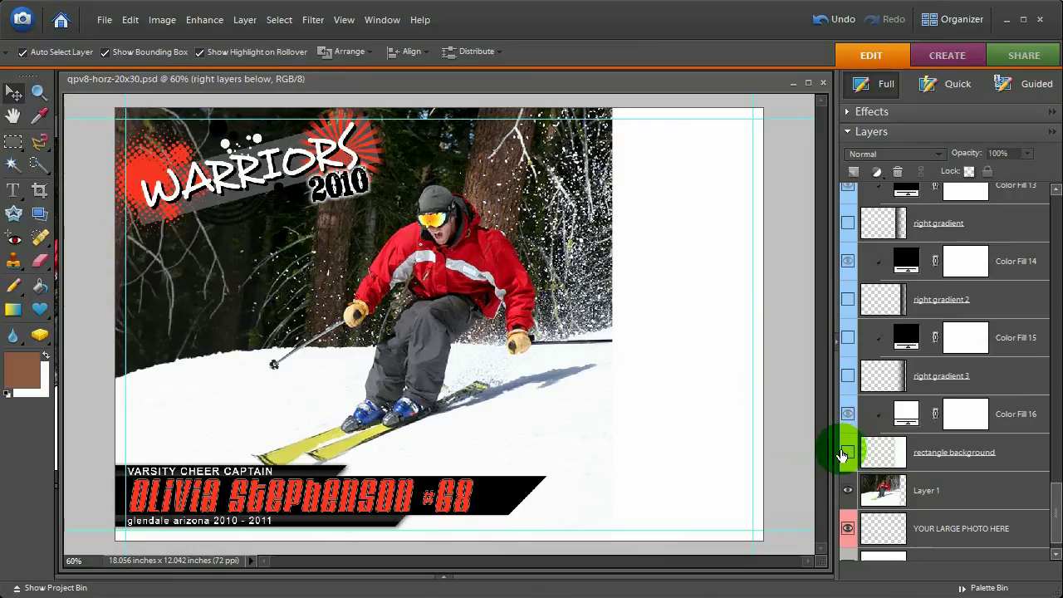
- Hide the rectangle background layer and move the Layer 1 skier photo right to the guide
{"action": "left_click", "coordinate": [847, 452]}
{"action": "left_click", "coordinate": [719, 291]}
{"action": "left_click", "coordinate": [461, 222]}
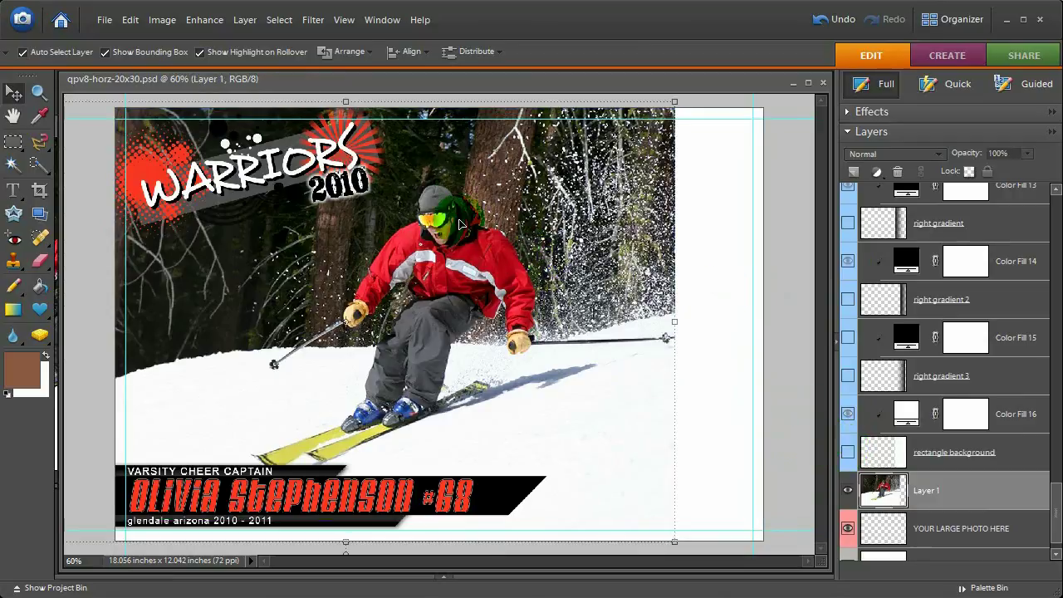
{"action": "left_click_drag", "start_coordinate": [460, 225], "coordinate": [547, 199]}
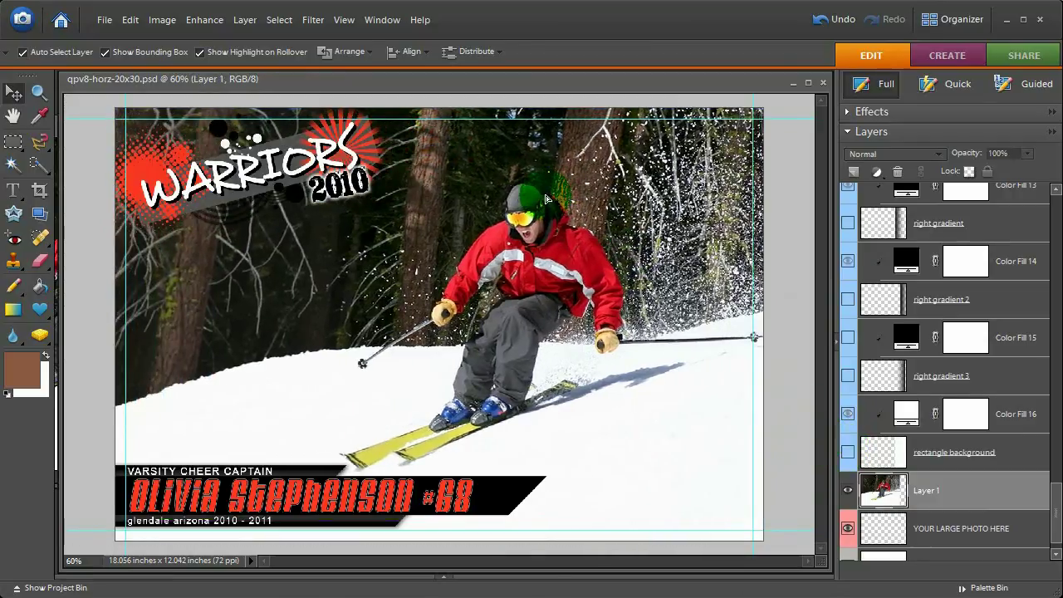
{"action": "left_click_drag", "start_coordinate": [1056, 510], "coordinate": [1054, 254]}
- Show the three CLIP circle placeholder layers, then hide them again
{"action": "left_click", "coordinate": [848, 310]}
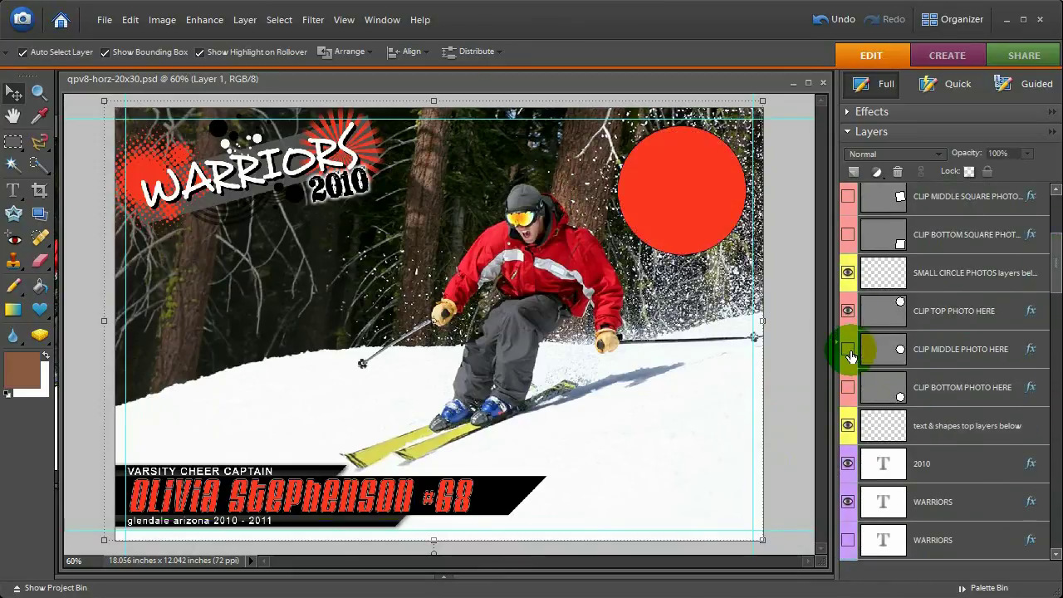
{"action": "left_click", "coordinate": [848, 348]}
{"action": "left_click", "coordinate": [847, 392]}
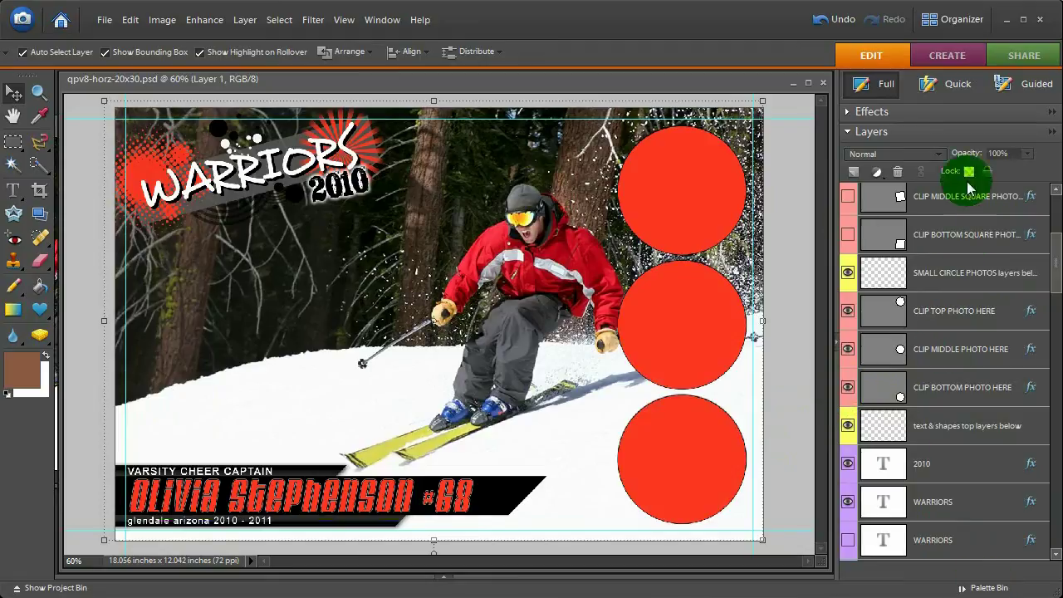
{"action": "left_click", "coordinate": [847, 310]}
{"action": "left_click", "coordinate": [847, 349]}
{"action": "left_click", "coordinate": [848, 387]}
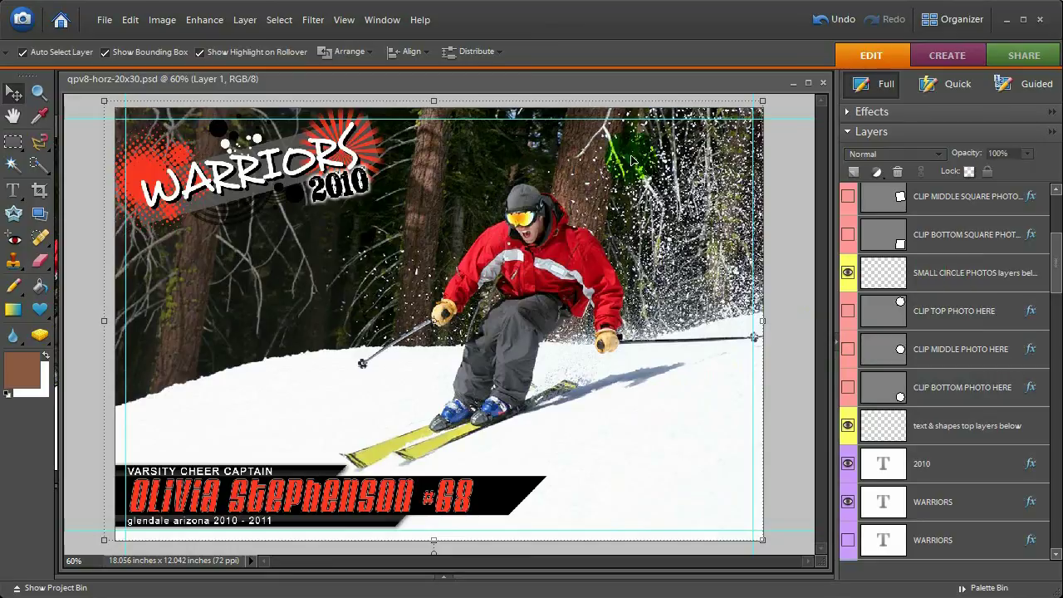
{"action": "left_click_drag", "start_coordinate": [1059, 264], "coordinate": [1055, 375]}
- Preview red as the Color Fill 14 strip colour, then cancel to keep it black
{"action": "scroll", "coordinate": [942, 427], "scroll_direction": "down", "scroll_amount": 10}
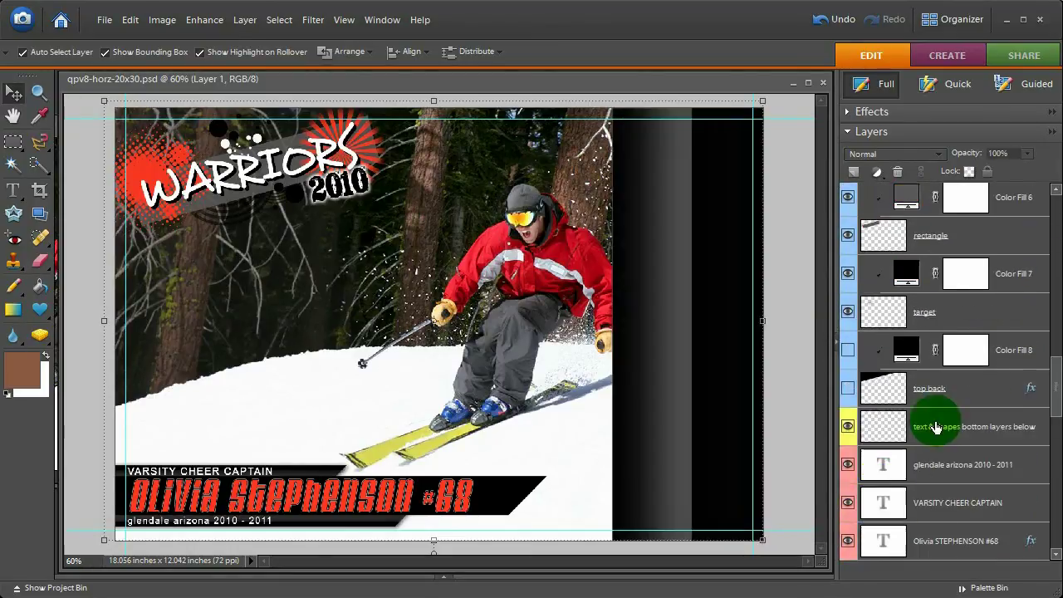
{"action": "scroll", "coordinate": [942, 410], "scroll_direction": "down", "scroll_amount": 6}
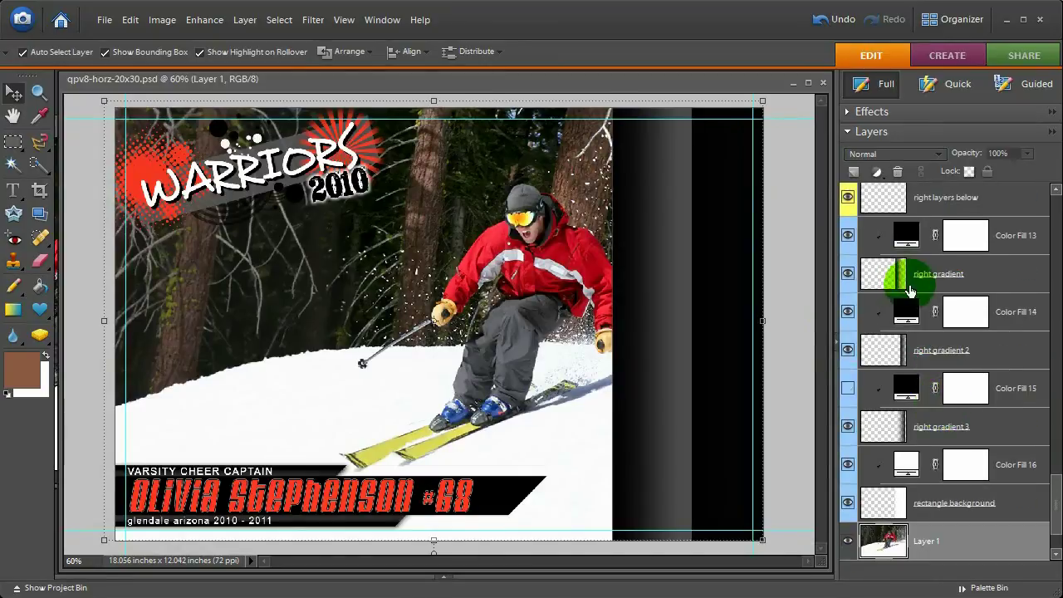
{"action": "double_click", "coordinate": [908, 316]}
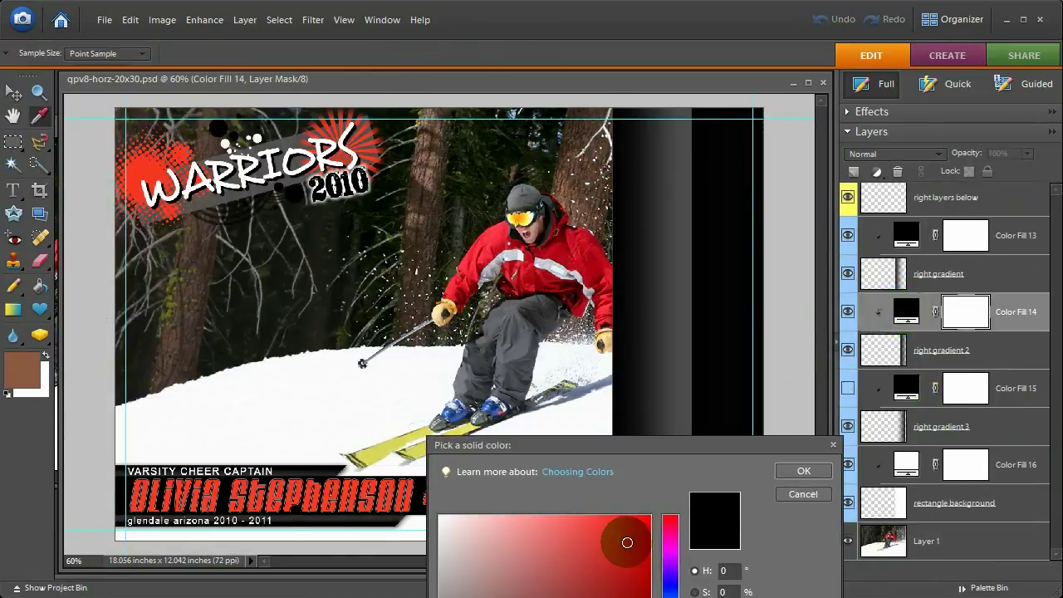
{"action": "left_click", "coordinate": [627, 542]}
{"action": "left_click", "coordinate": [790, 493]}
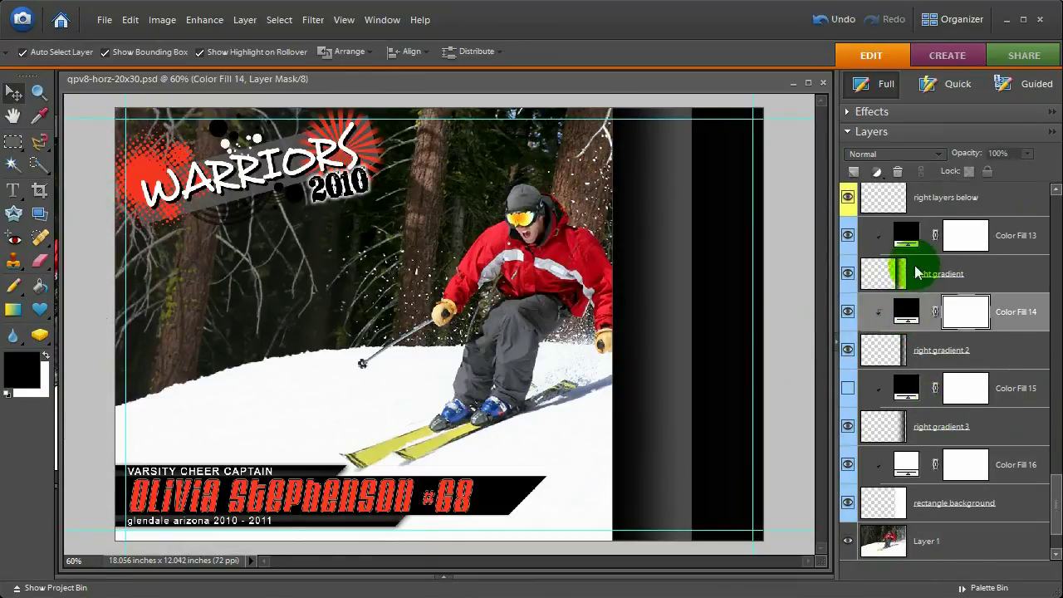
- Restore visibility of the right-side gradient layers around Color Fill 13
{"action": "left_click", "coordinate": [883, 236]}
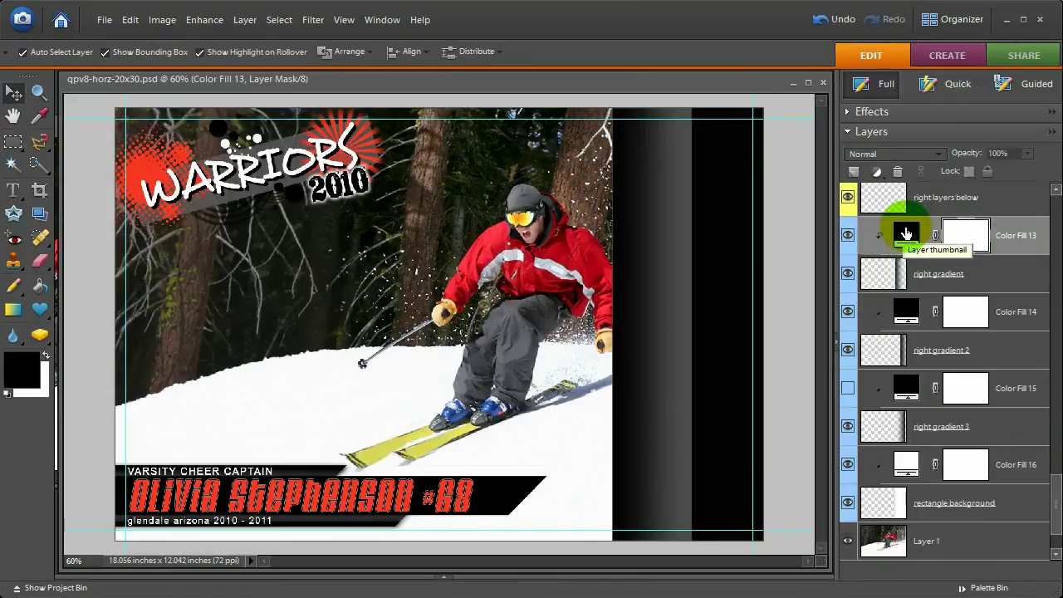
{"action": "left_click", "coordinate": [906, 342]}
{"action": "left_click", "coordinate": [1057, 478]}
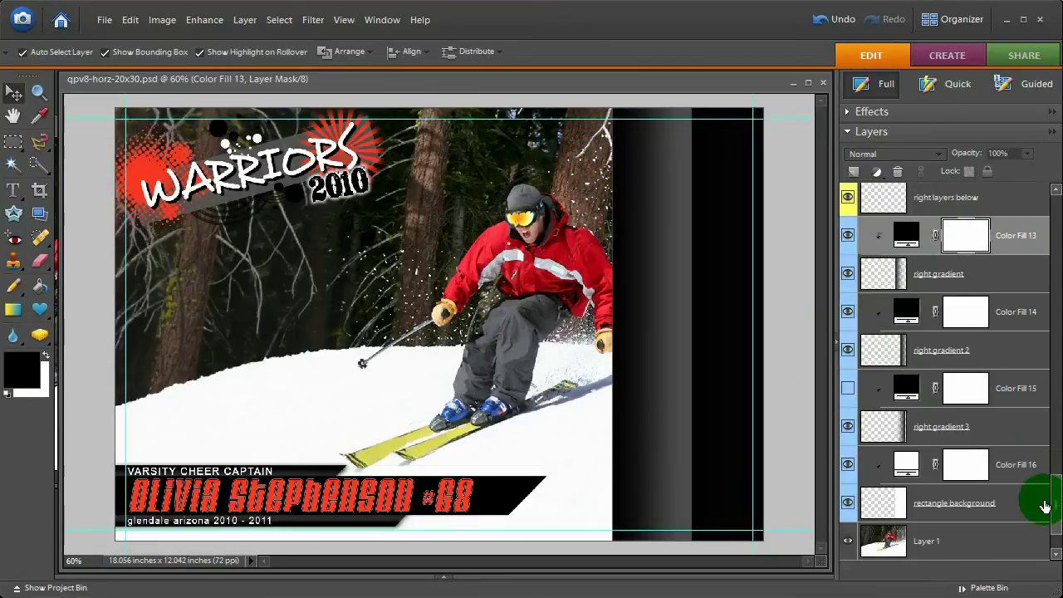
{"action": "left_click_drag", "start_coordinate": [1058, 504], "coordinate": [1060, 427]}
- Sample red from the skier's jacket for Color Fill 10, then cancel to keep the banner black
{"action": "double_click", "coordinate": [912, 417]}
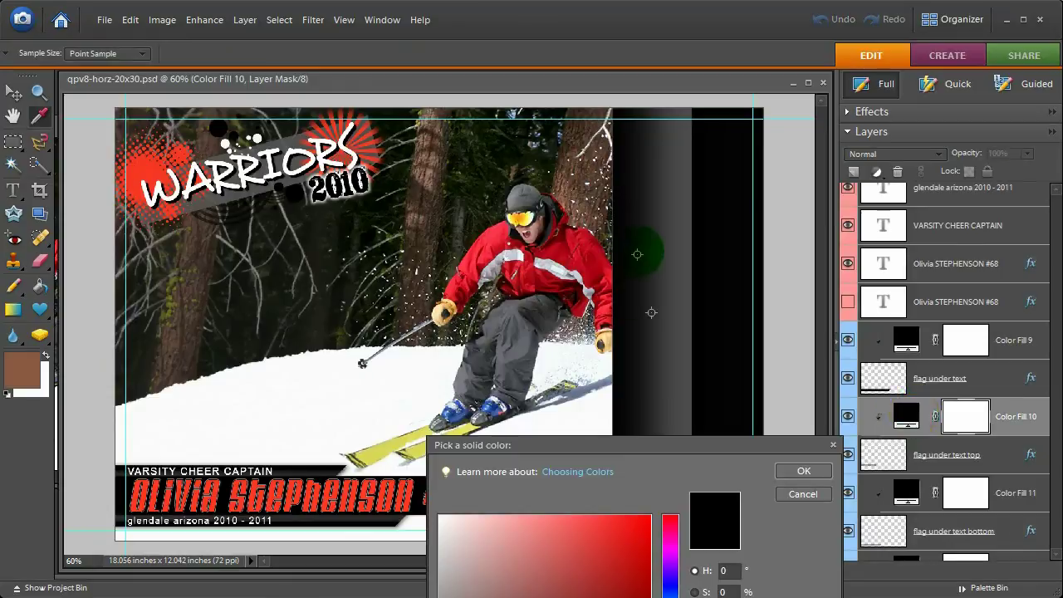
{"action": "left_click", "coordinate": [558, 255]}
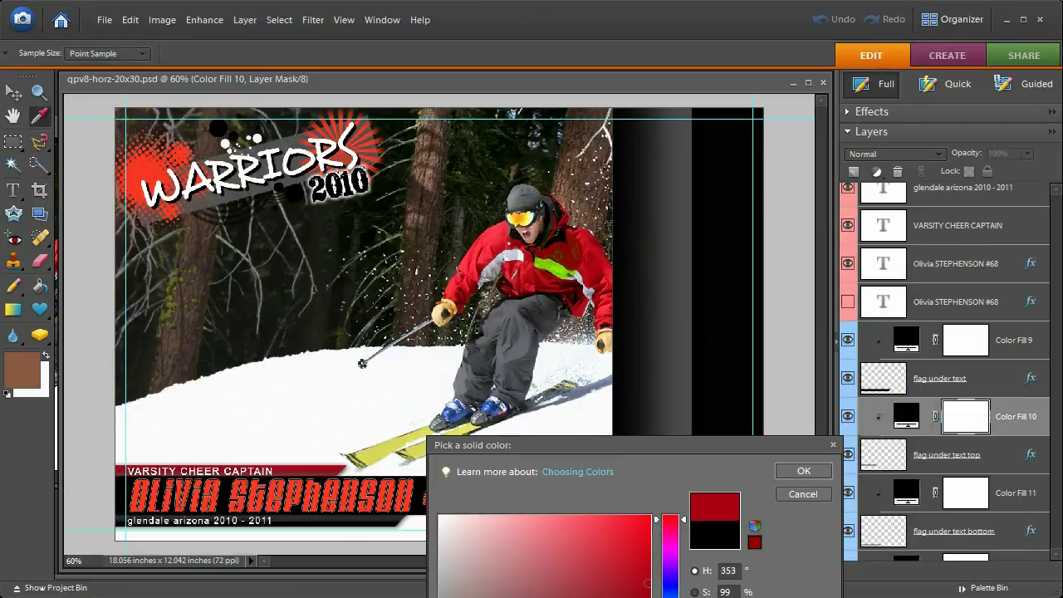
{"action": "left_click", "coordinate": [793, 494]}
{"action": "left_click", "coordinate": [1004, 377]}
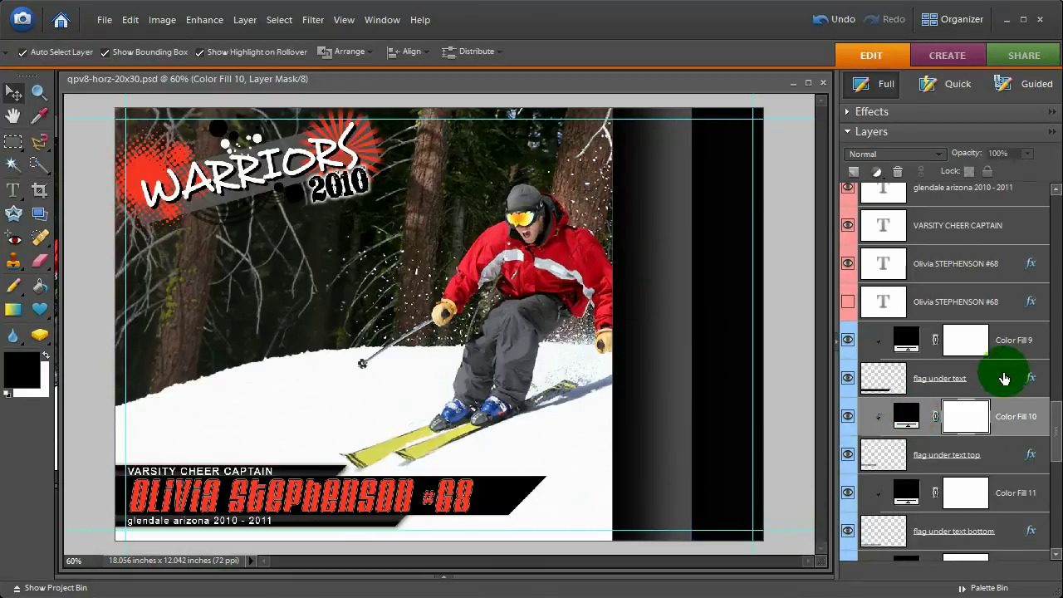